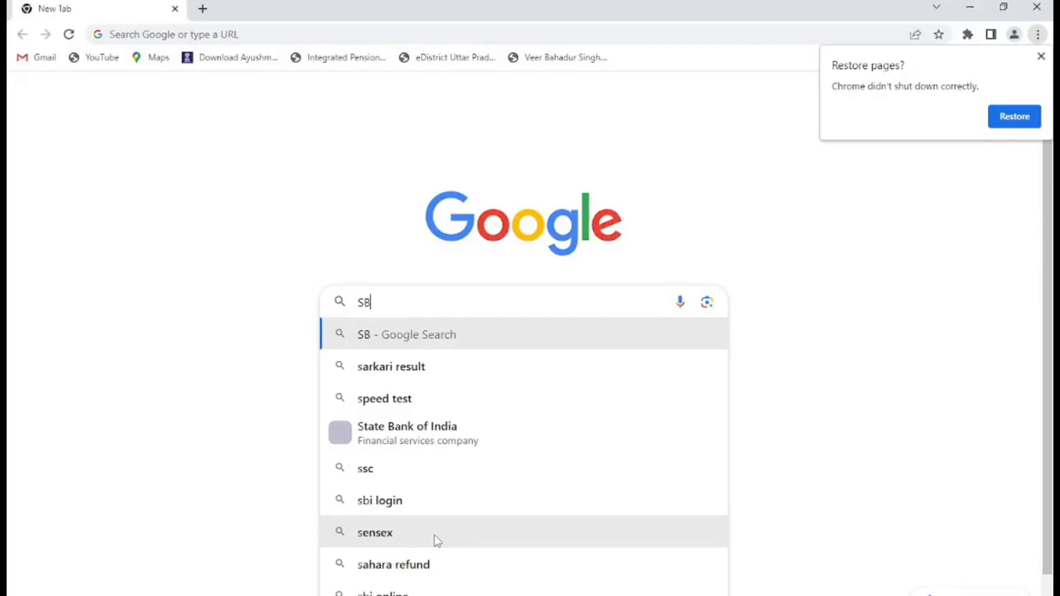
# - Search Google for 'sbm 2' and open the SBM Phase II Citizen Registration page
pyautogui.write('M')
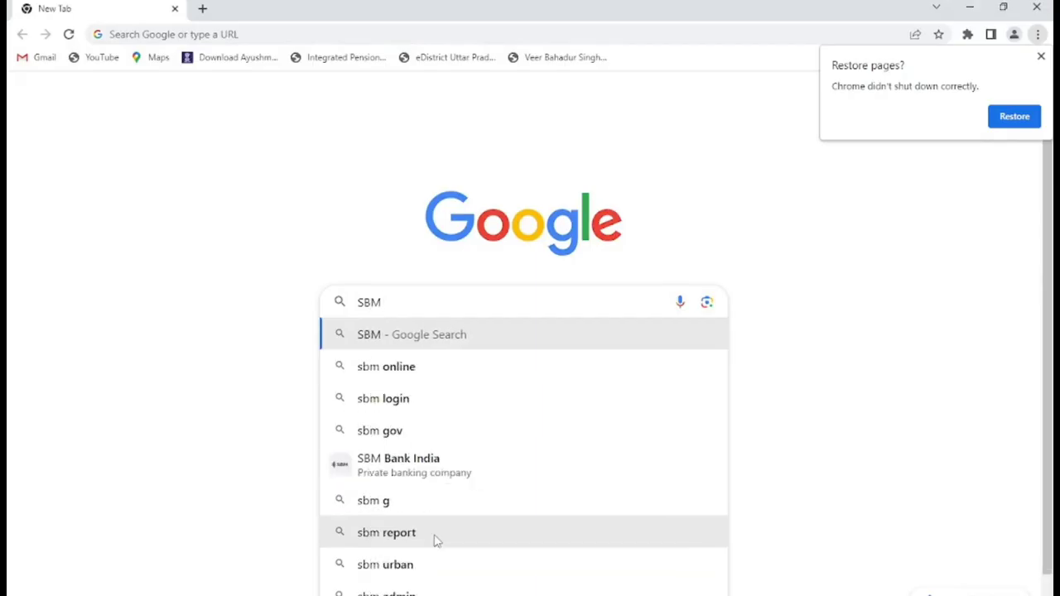
pyautogui.write(' 2')
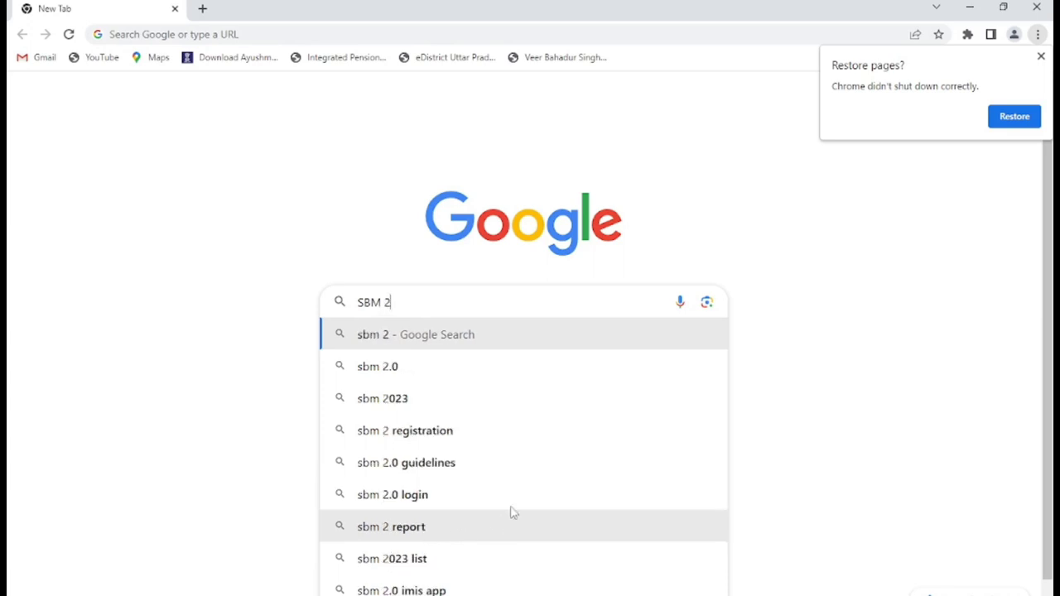
pyautogui.click(444, 336)
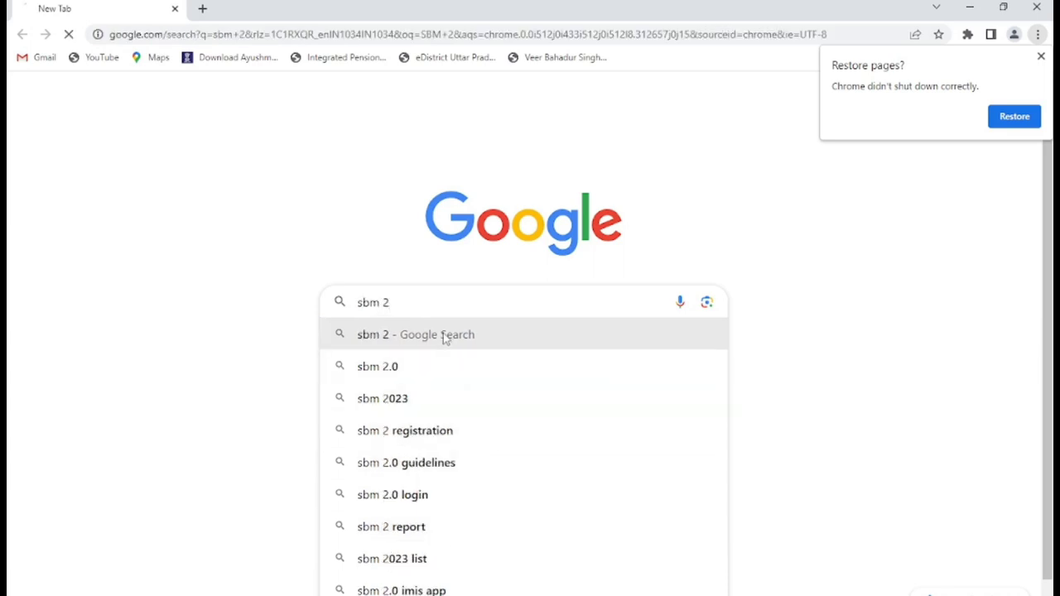
pyautogui.scroll(-3, 240, 298)
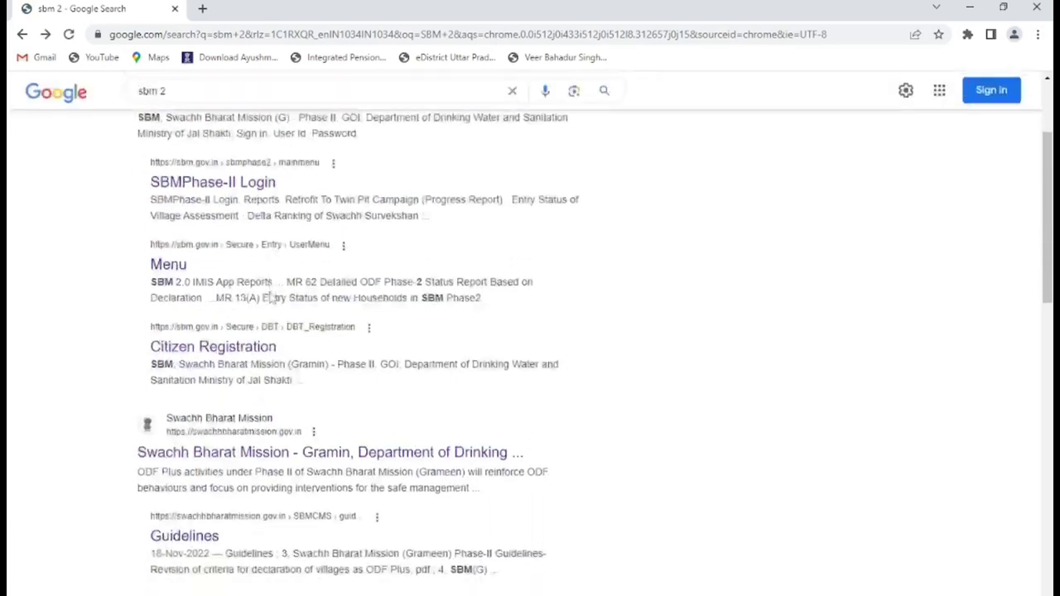
pyautogui.click(236, 290)
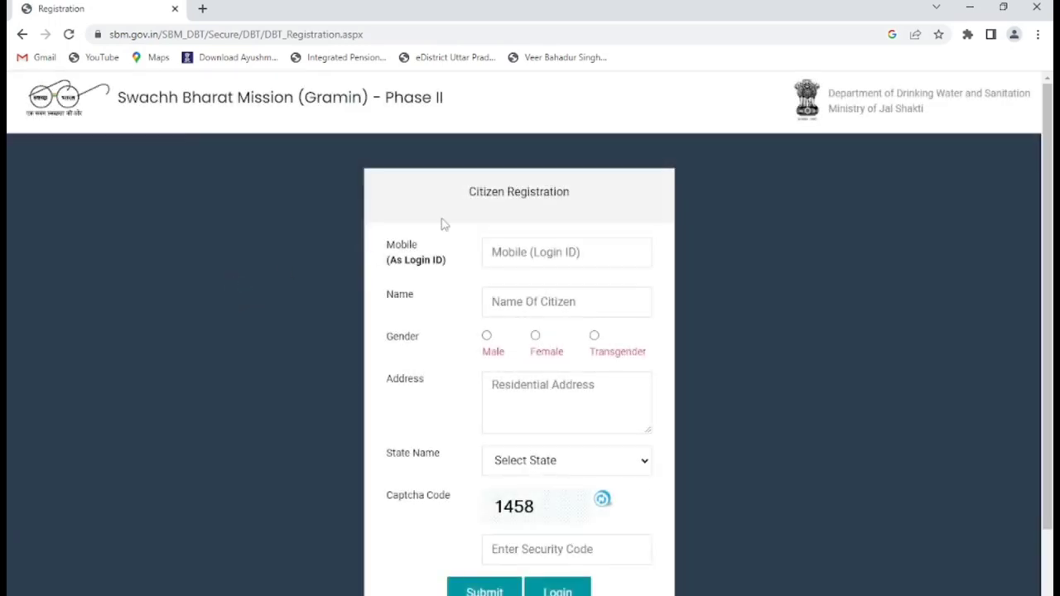
pyautogui.click(528, 259)
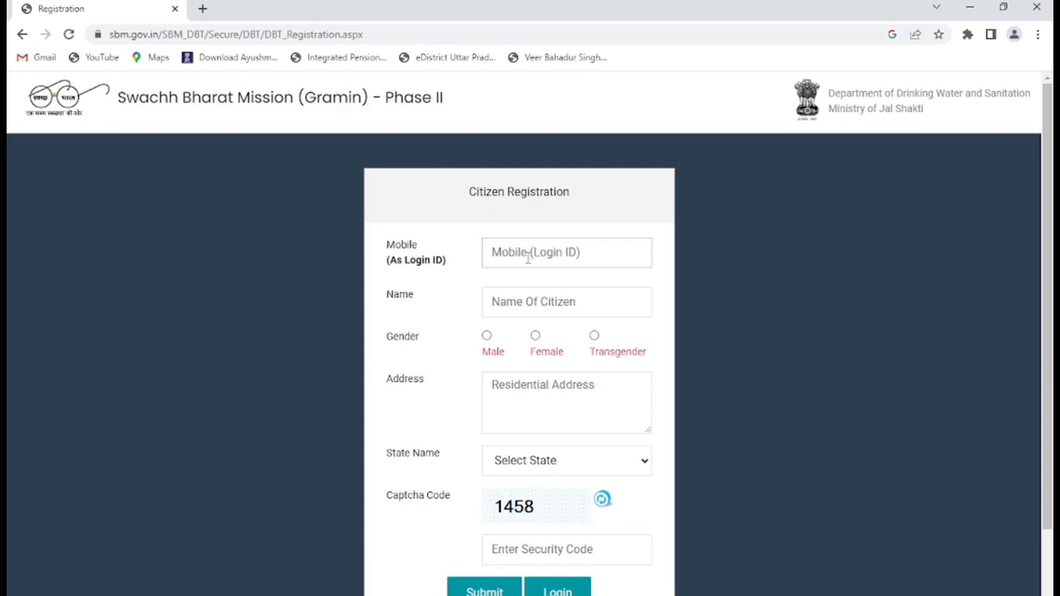
# - Fill in the citizen's mobile number, full name, Male gender and residential address
pyautogui.write('93')
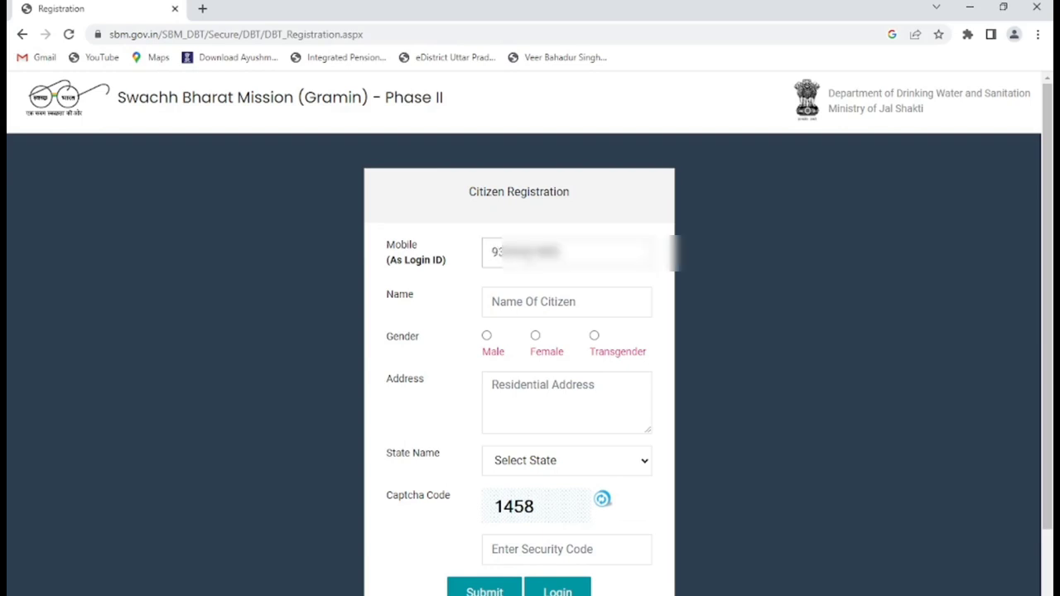
pyautogui.click(573, 310)
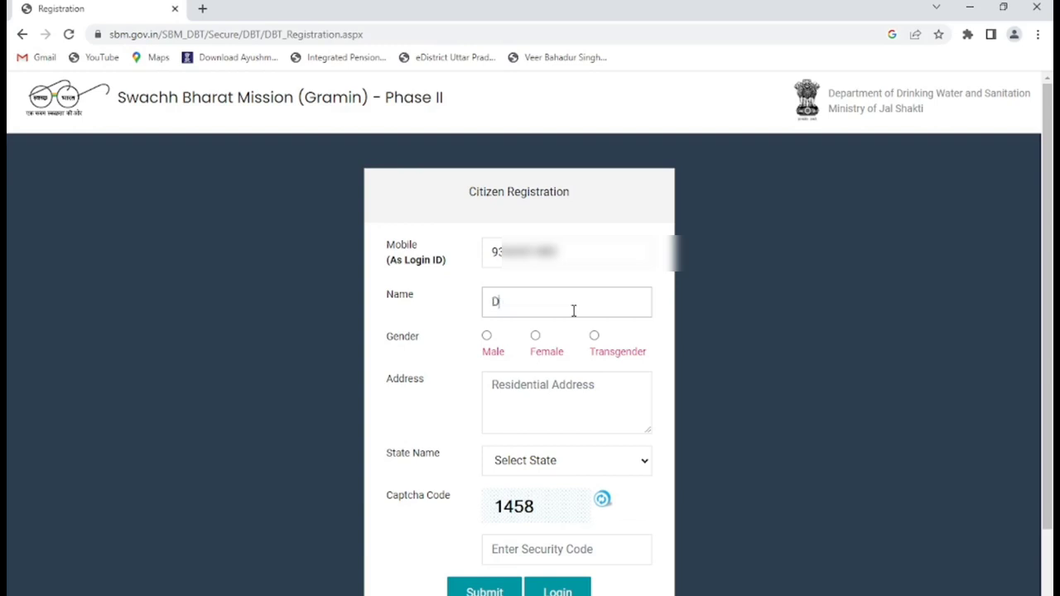
pyautogui.click(488, 337)
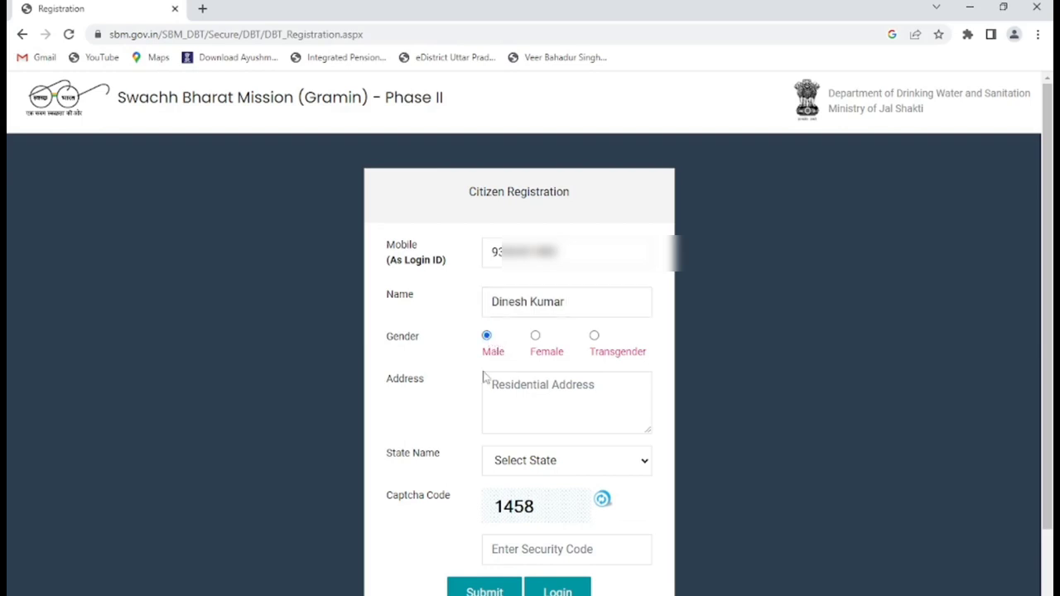
pyautogui.click(528, 392)
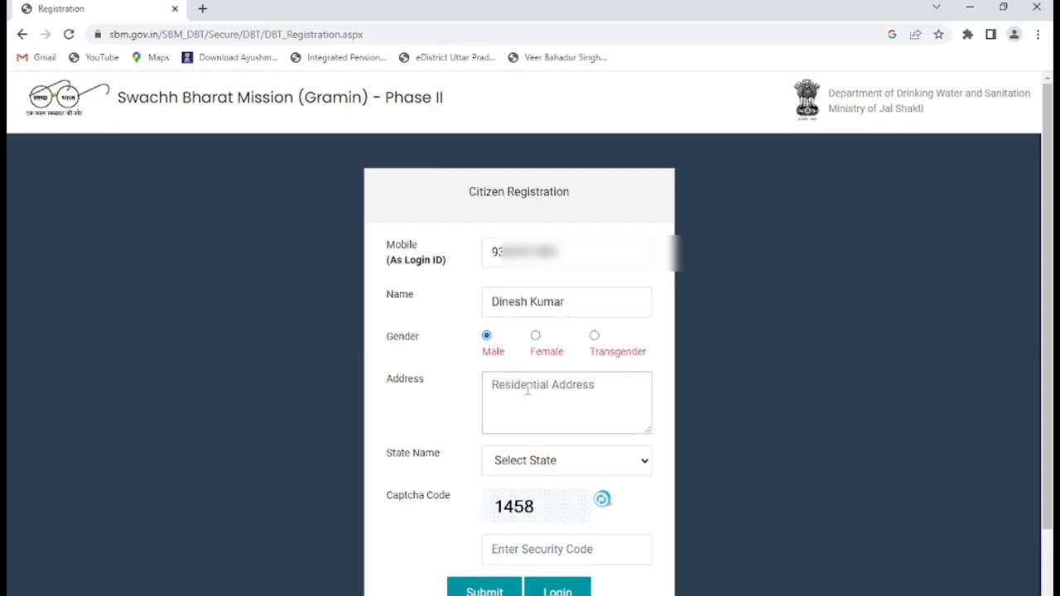
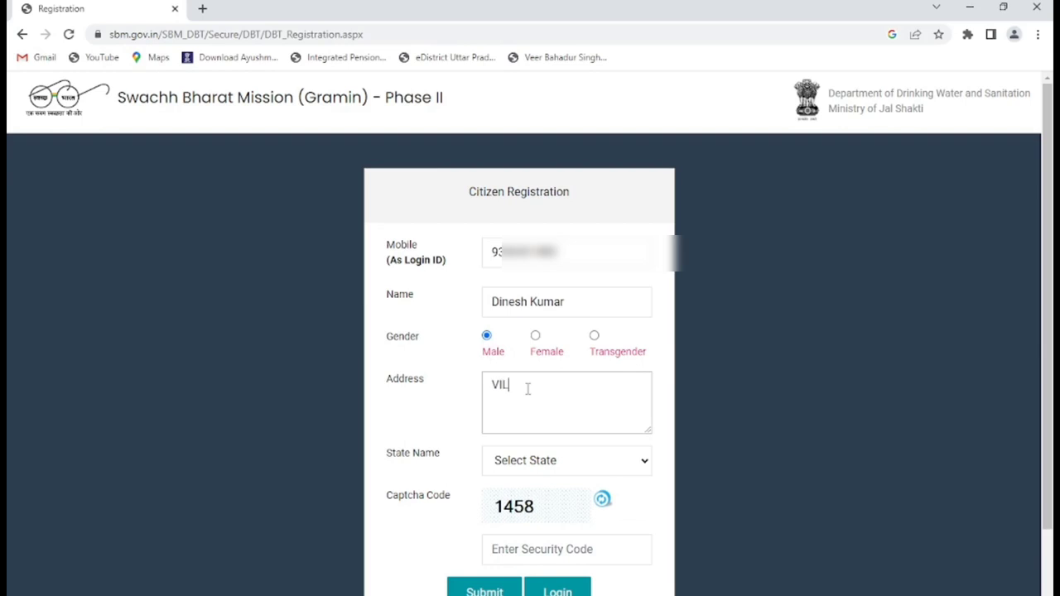
# - Select Uttar Pradesh as the state, enter the security code and submit the registration
pyautogui.click(597, 461)
pyautogui.scroll(-5, 577, 410)
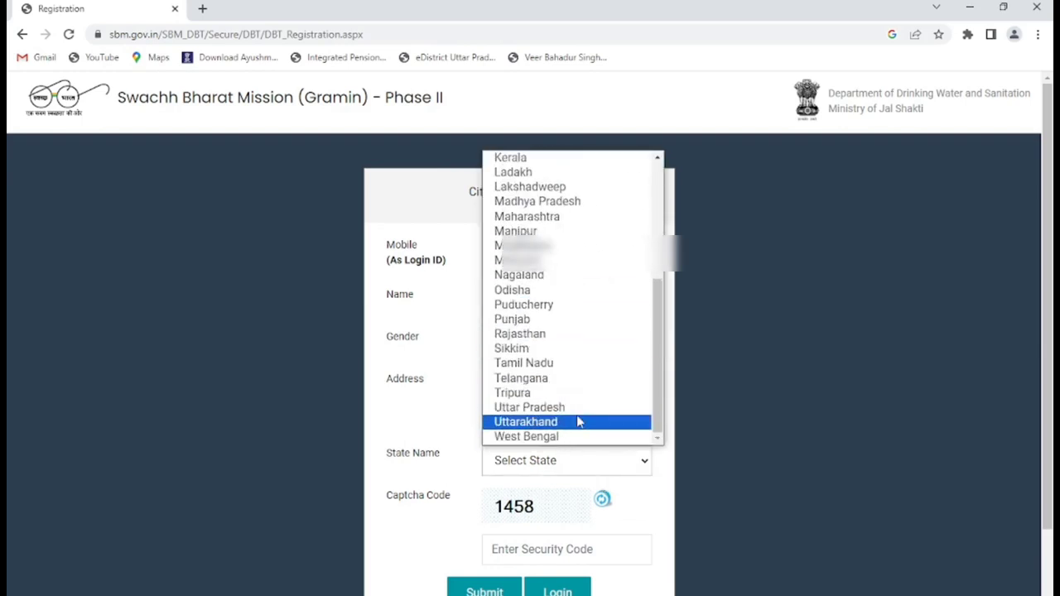
pyautogui.click(598, 407)
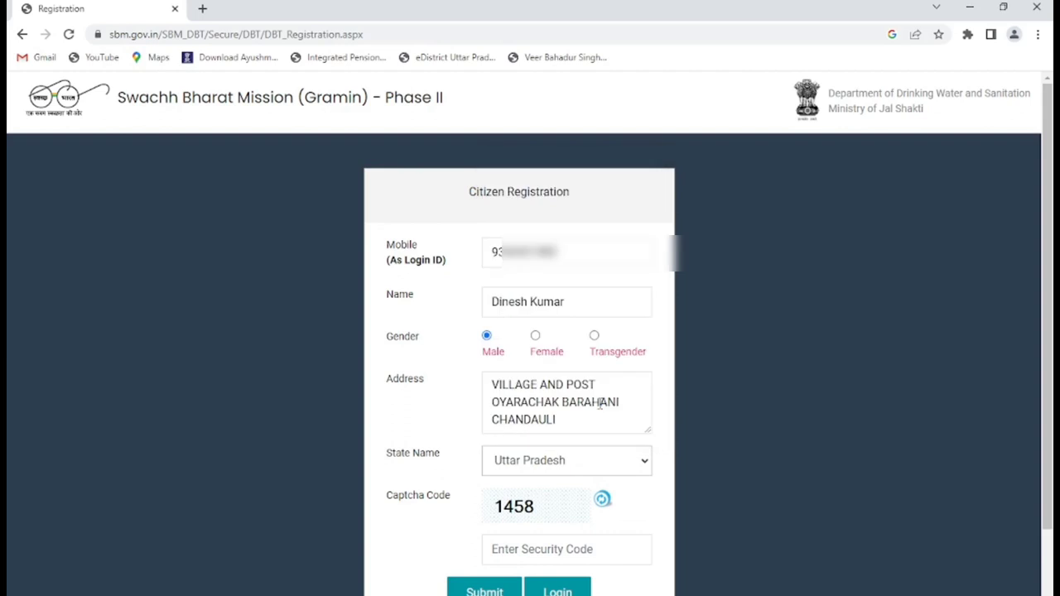
pyautogui.click(536, 549)
pyautogui.write('1458')
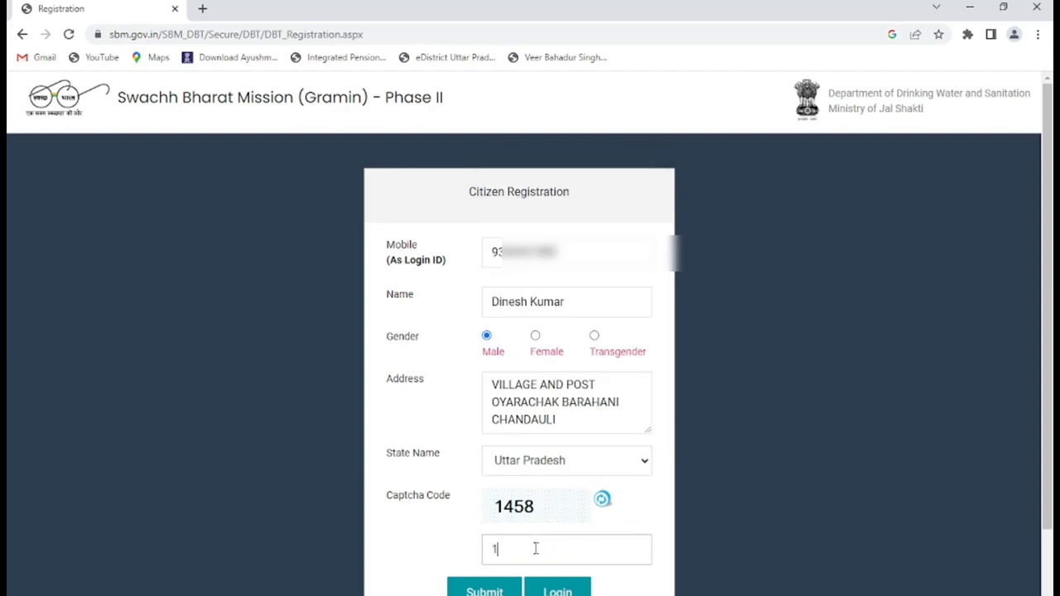
pyautogui.click(503, 590)
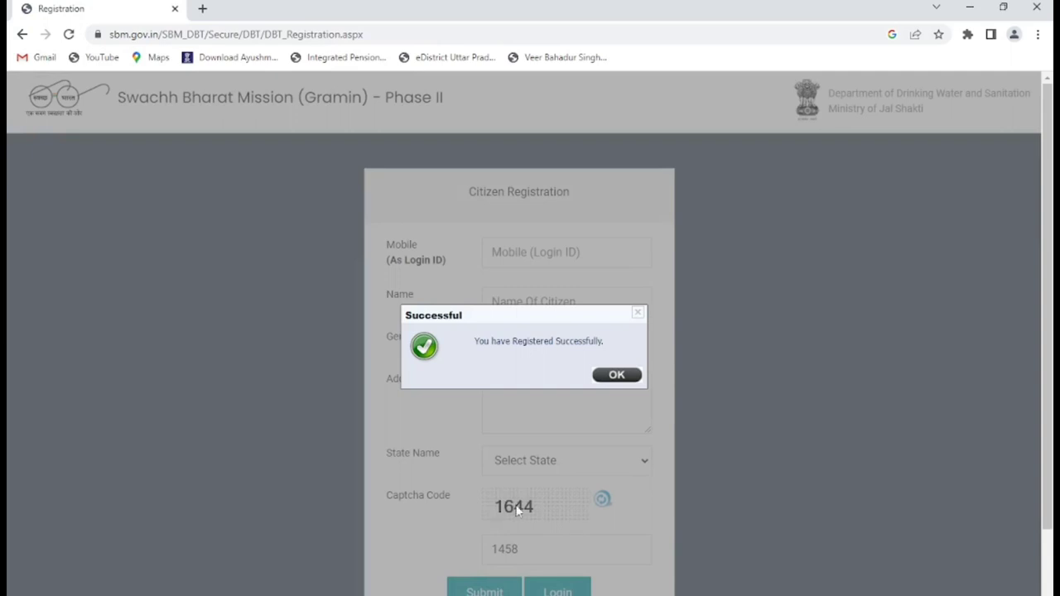
# - Dismiss the success message, go to sign-in, enter the registered mobile number and request an OTP
pyautogui.click(623, 374)
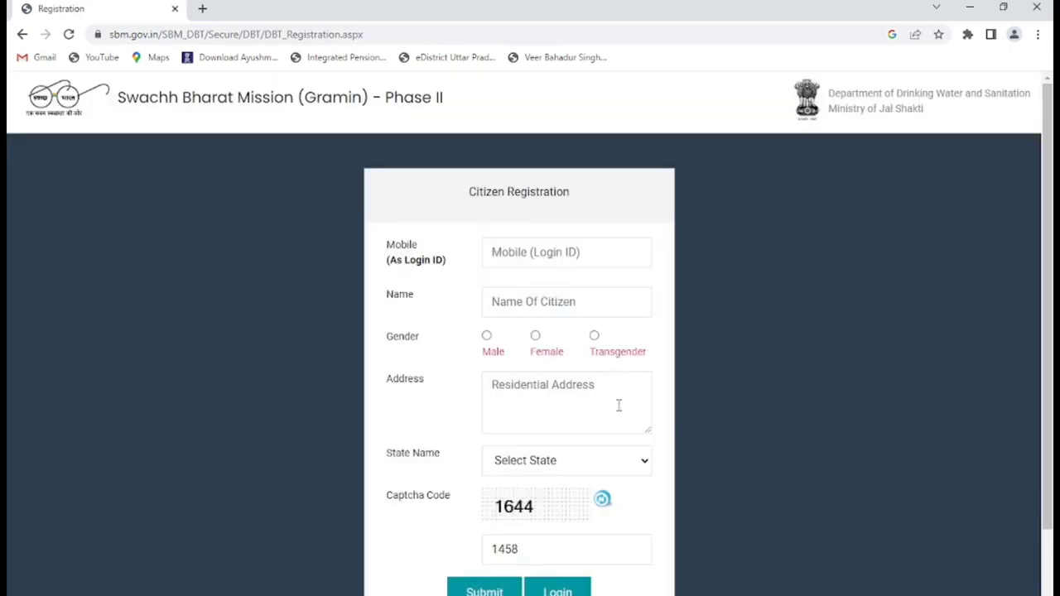
pyautogui.click(568, 591)
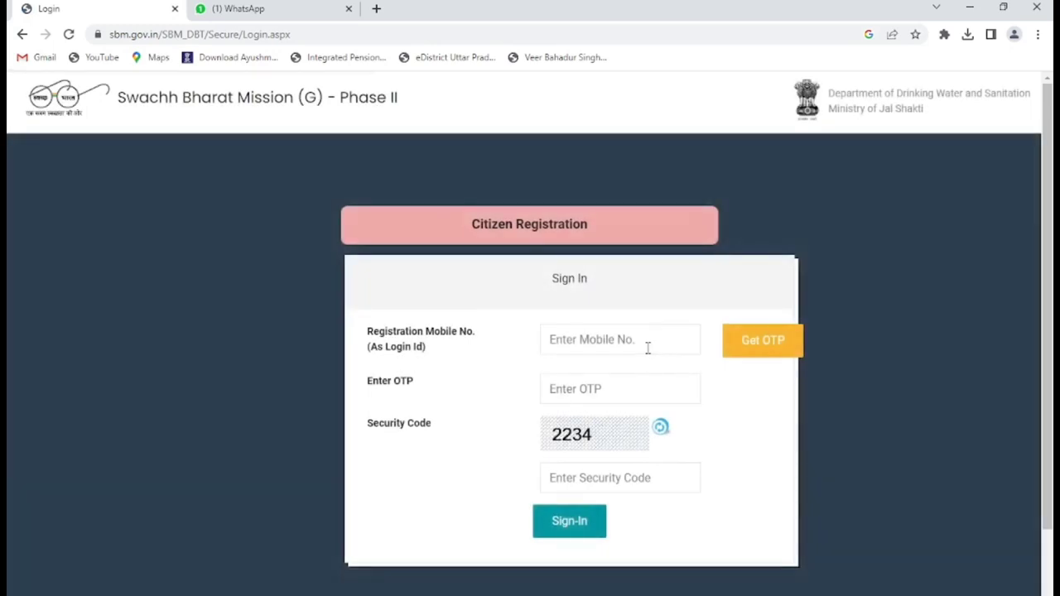
pyautogui.click(602, 339)
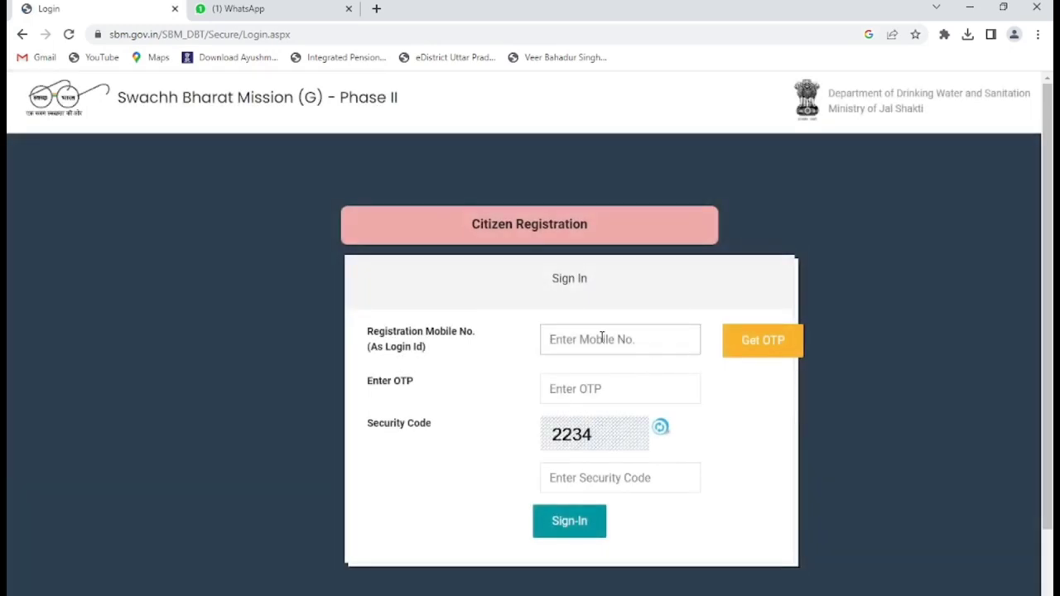
pyautogui.write('9')
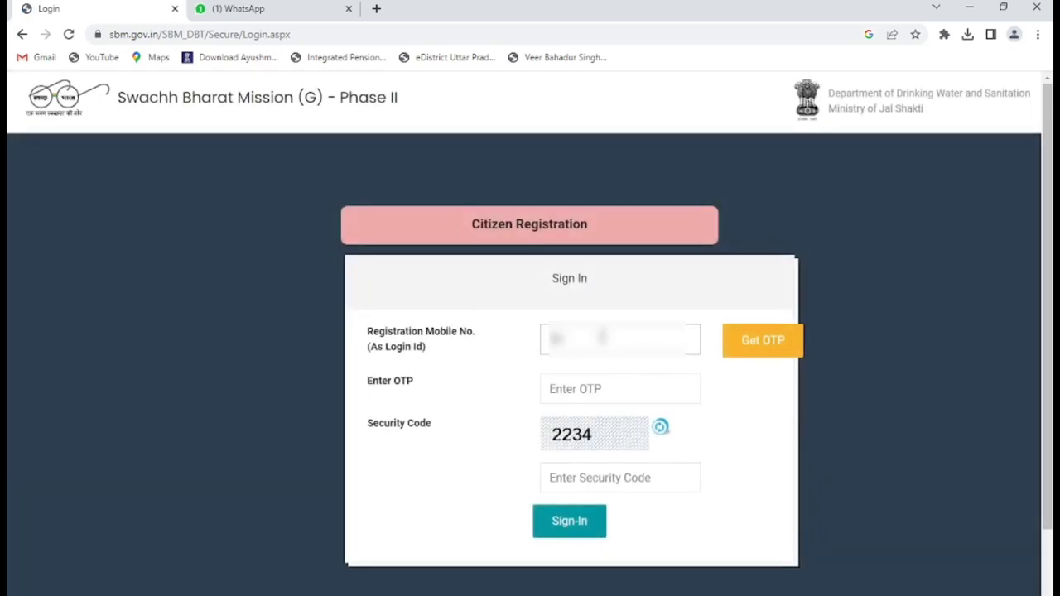
pyautogui.hotkey('ctrl', 'v')
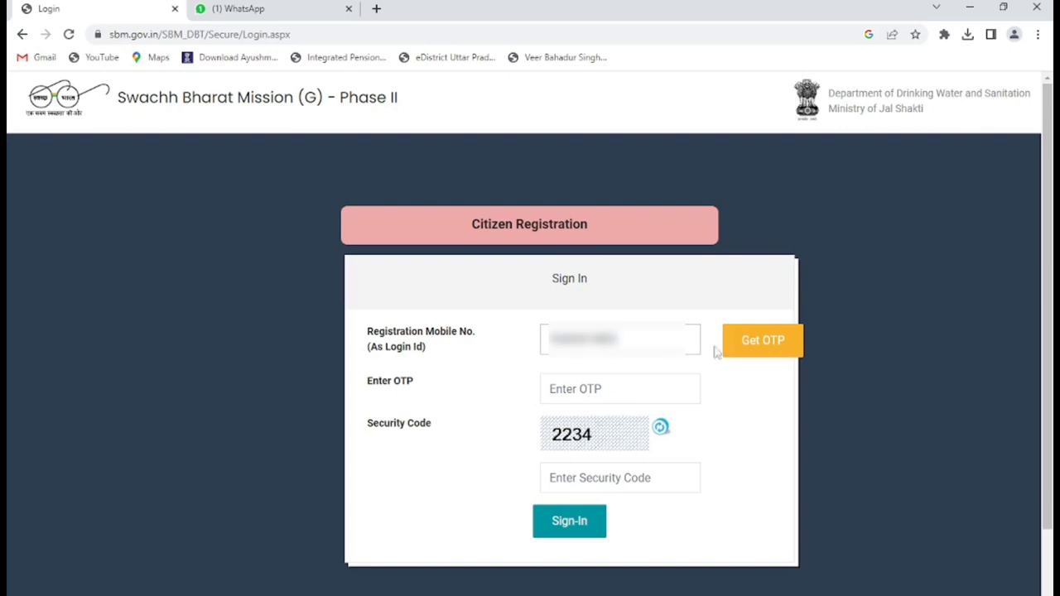
pyautogui.click(748, 341)
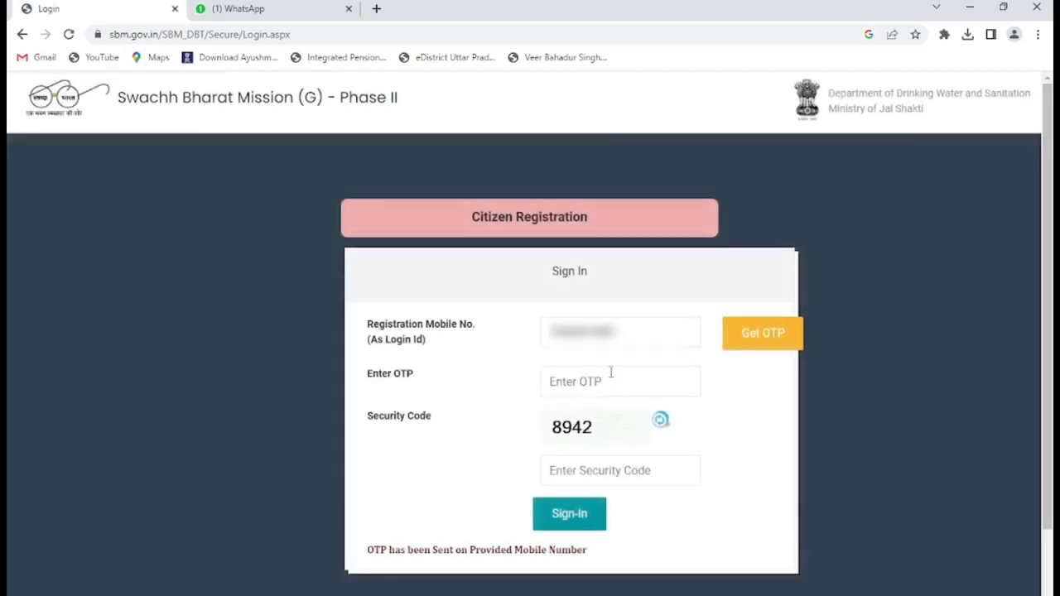
# - Enter the security code and received OTP, then sign in to the citizen account
pyautogui.click(609, 471)
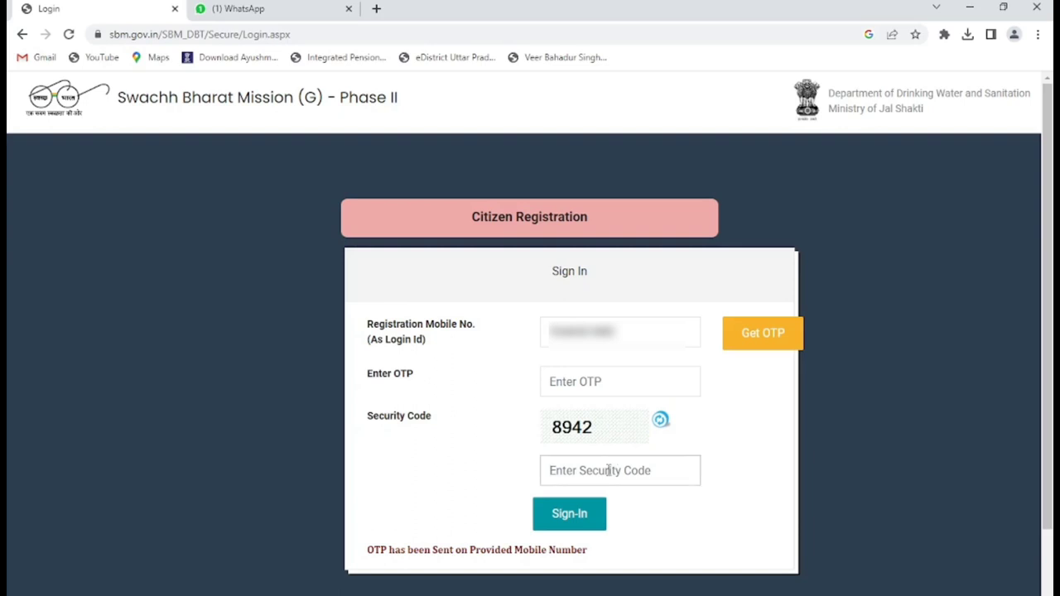
pyautogui.write('8942')
pyautogui.click(604, 381)
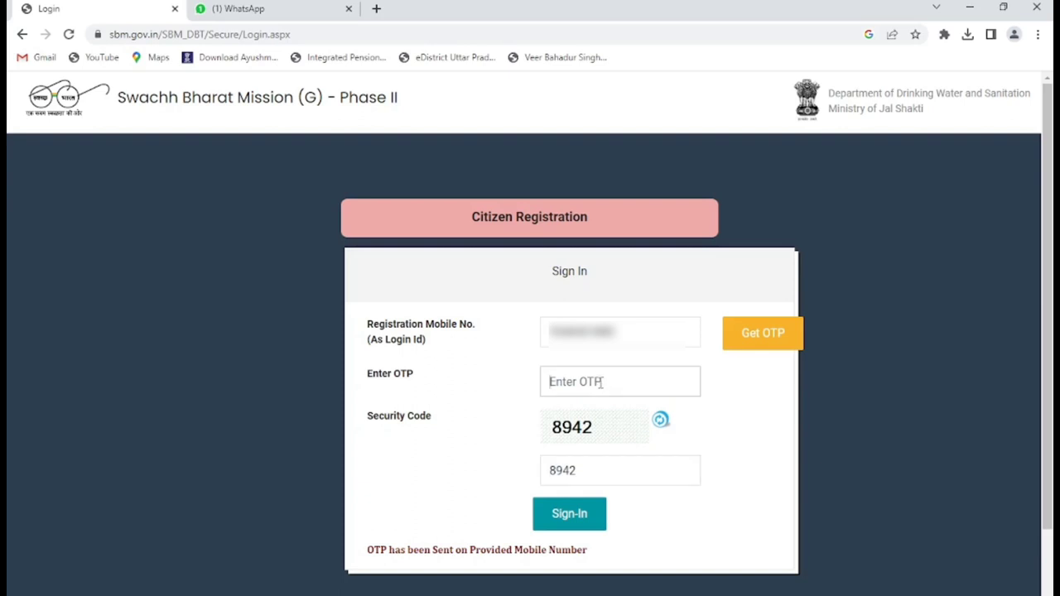
pyautogui.write('••••••')
pyautogui.click(591, 514)
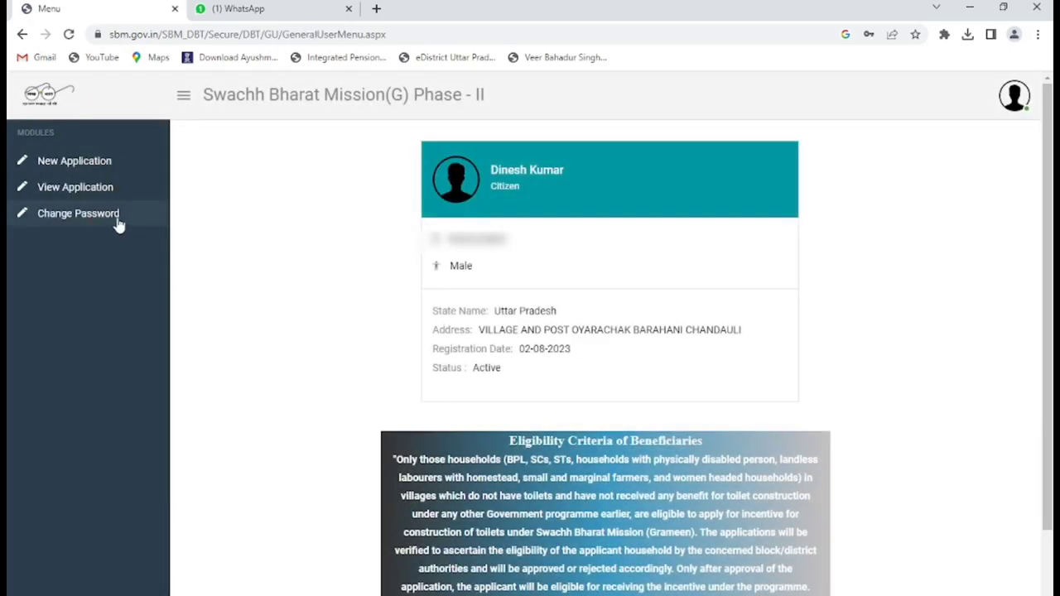
# - Replace the old password with a new one, confirming it, then return to the home page
pyautogui.click(119, 217)
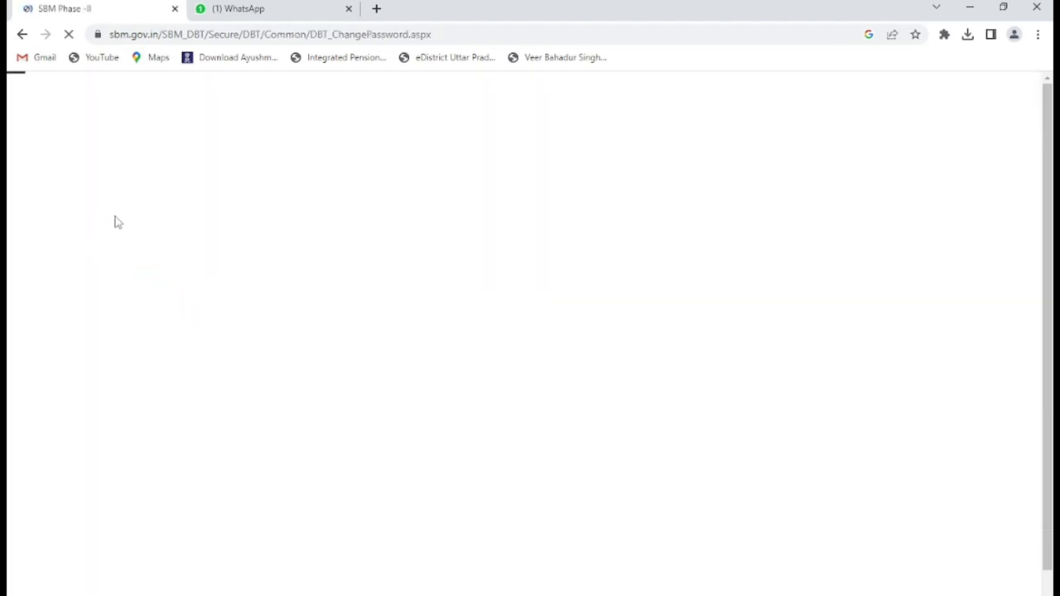
pyautogui.click(515, 229)
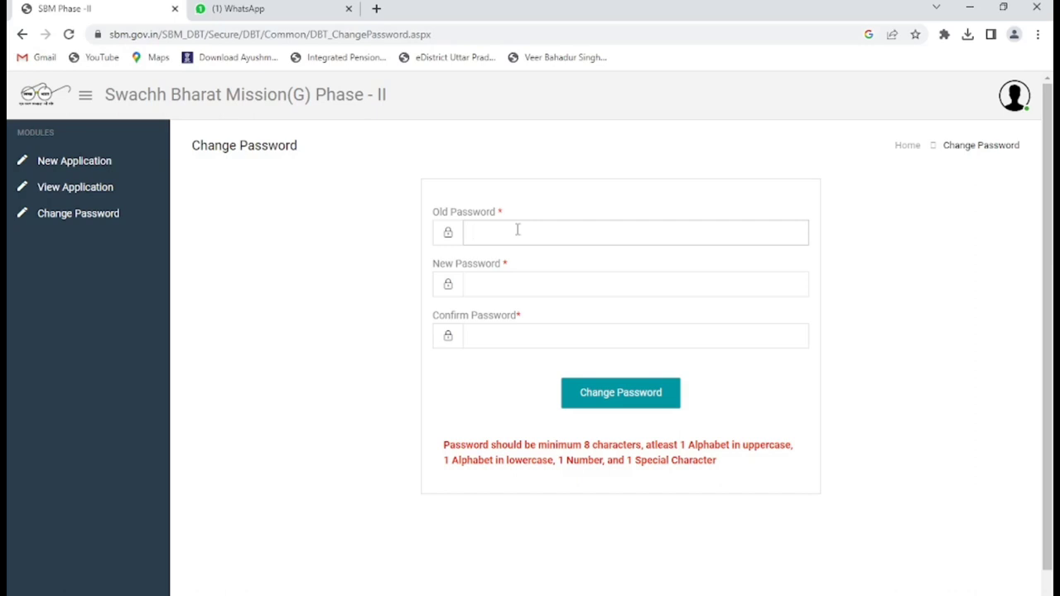
pyautogui.write('•••')
pyautogui.click(506, 290)
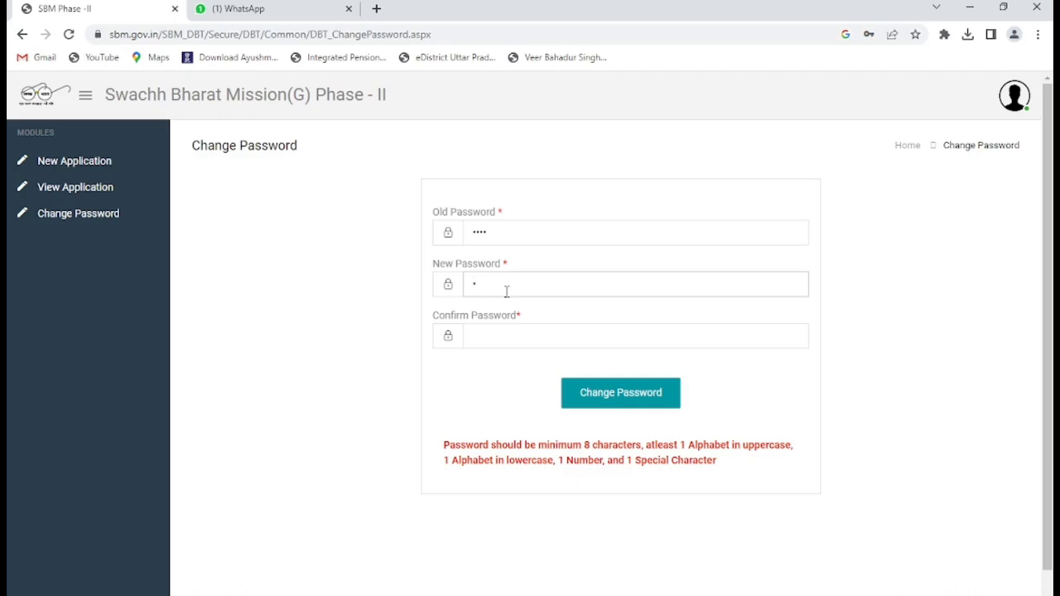
pyautogui.write('••••••••')
pyautogui.click(656, 327)
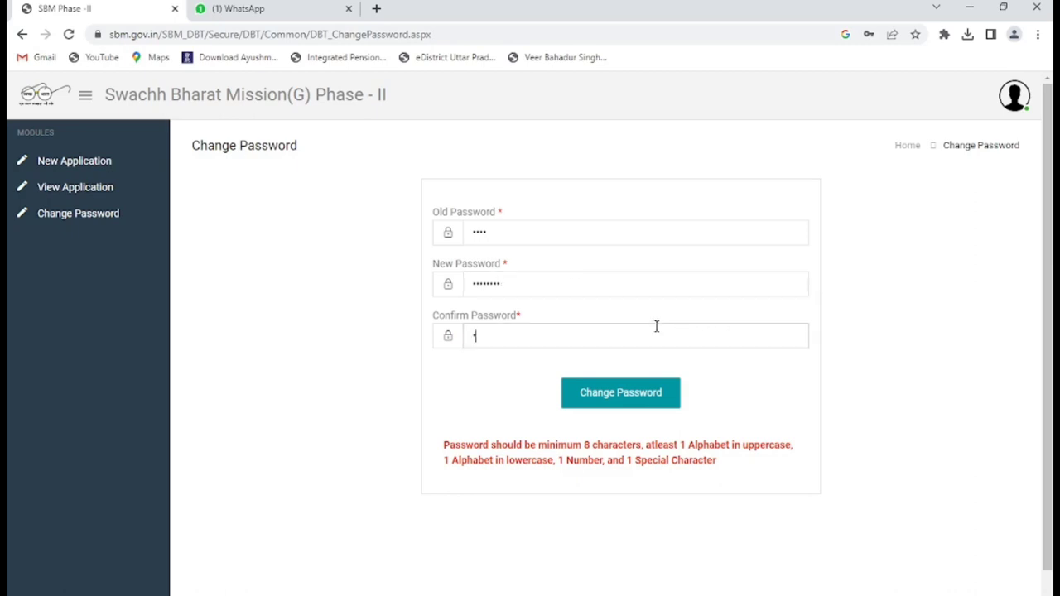
pyautogui.write('••••••••')
pyautogui.click(636, 399)
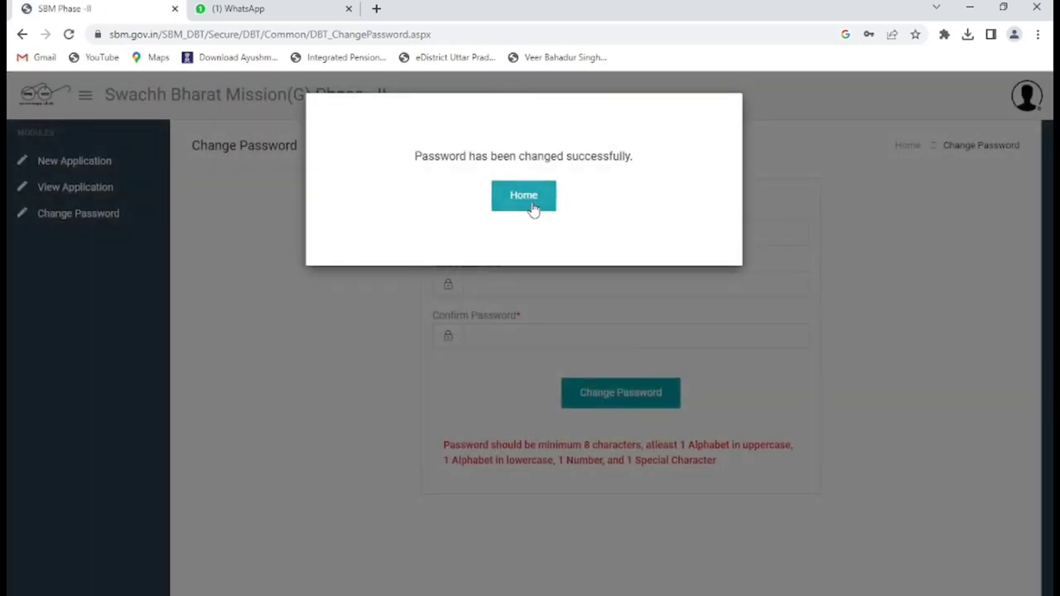
pyautogui.click(534, 207)
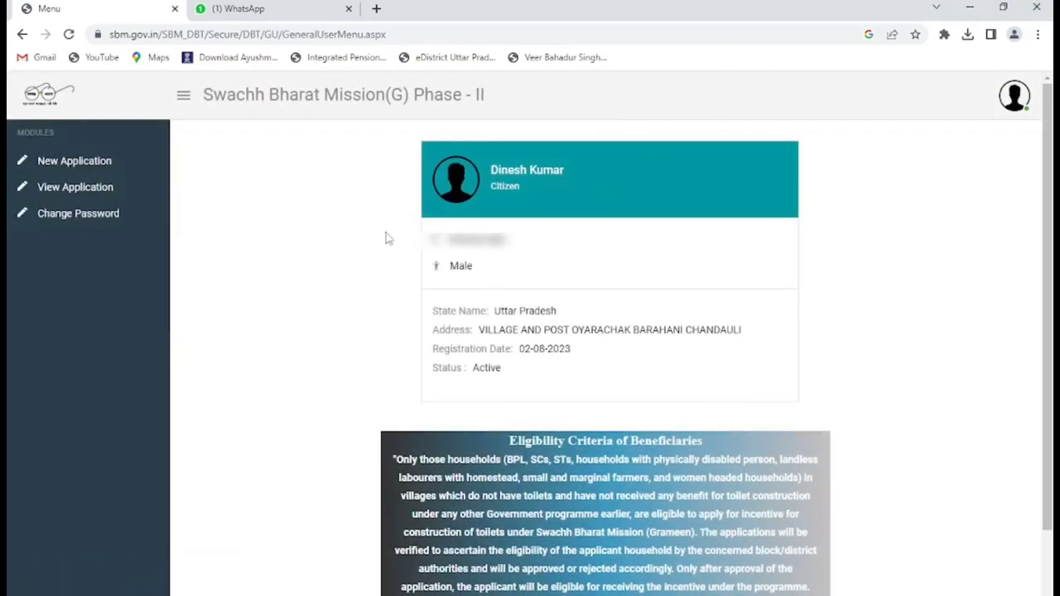
# - Start a new IHHL application and set district CHANDAULI and block BERAHANI
pyautogui.click(93, 166)
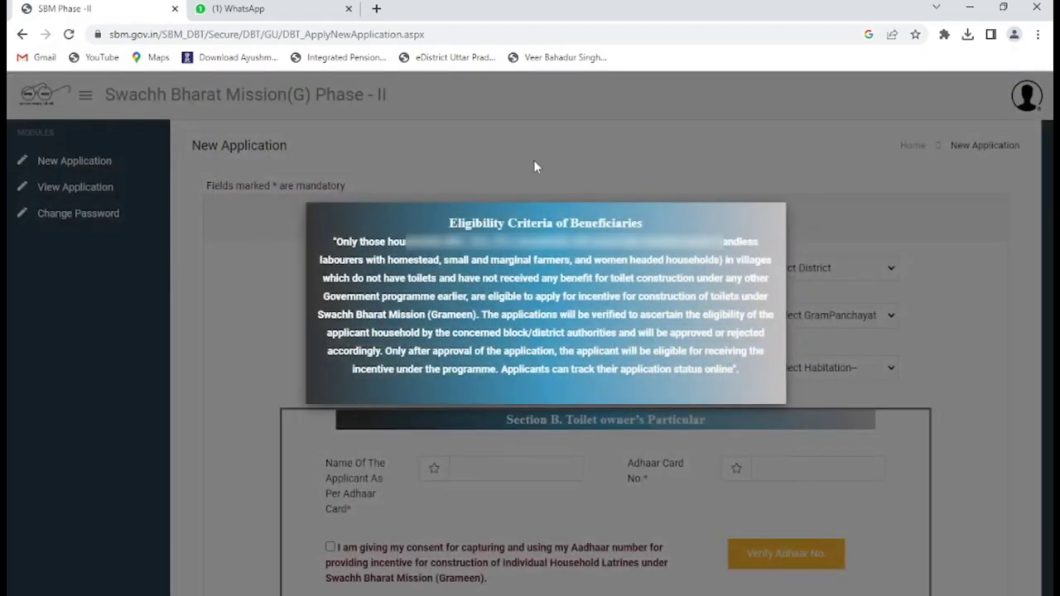
pyautogui.click(532, 153)
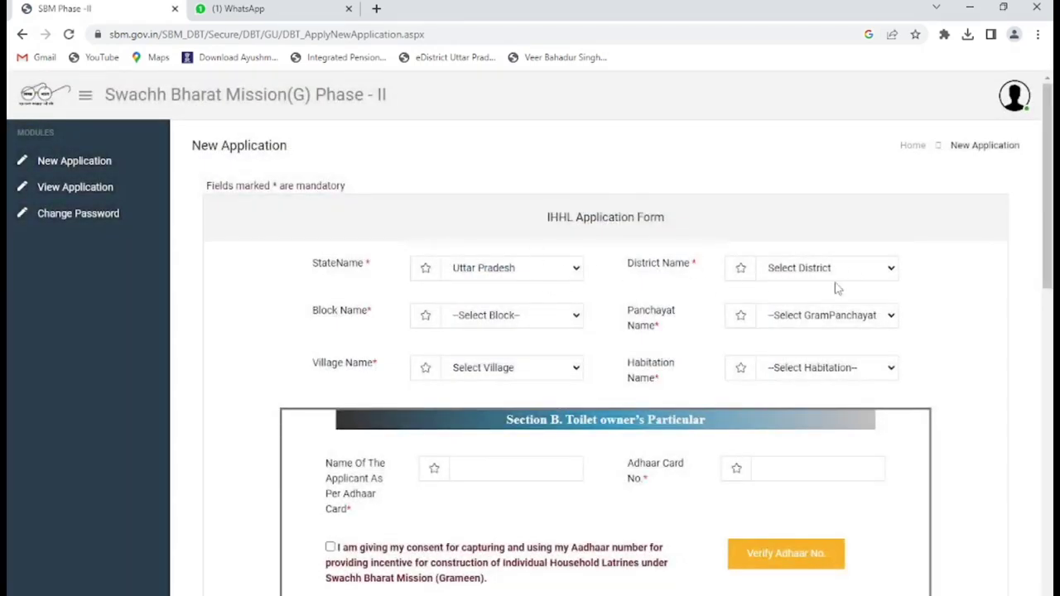
pyautogui.click(882, 269)
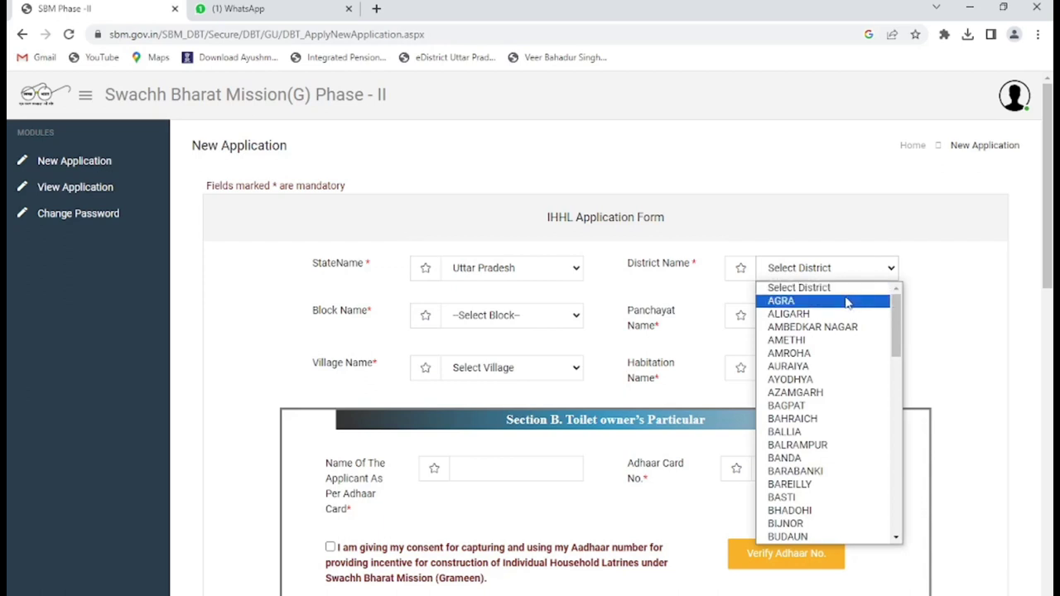
pyautogui.press('c')
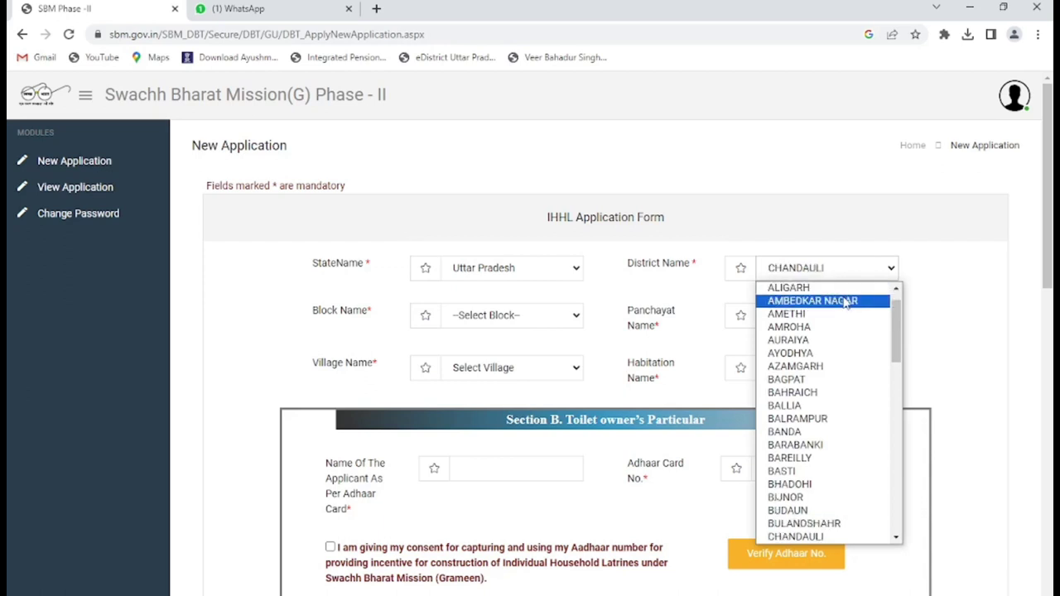
pyautogui.click(833, 263)
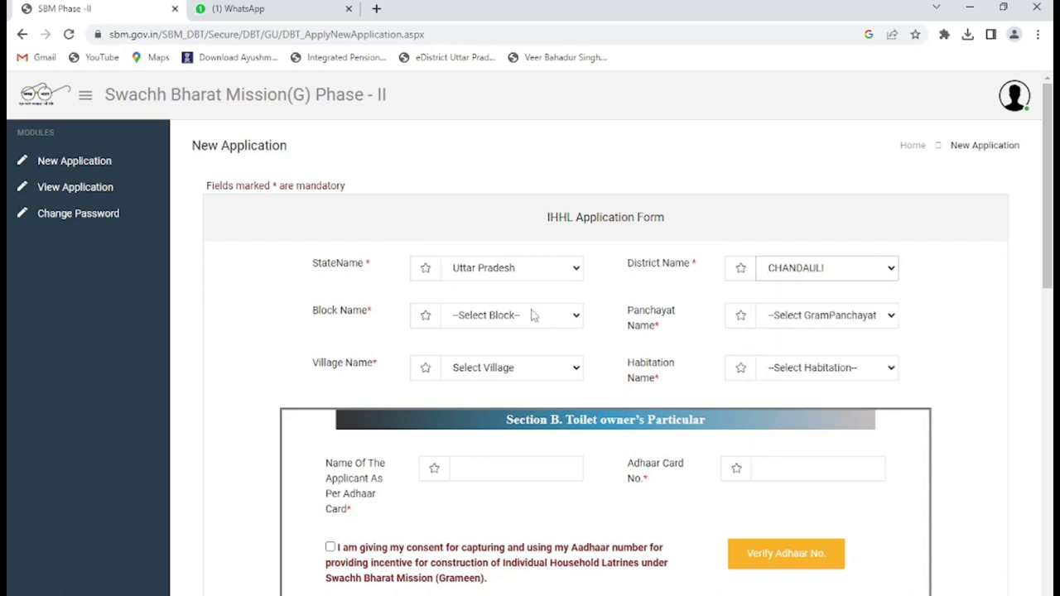
pyautogui.click(535, 315)
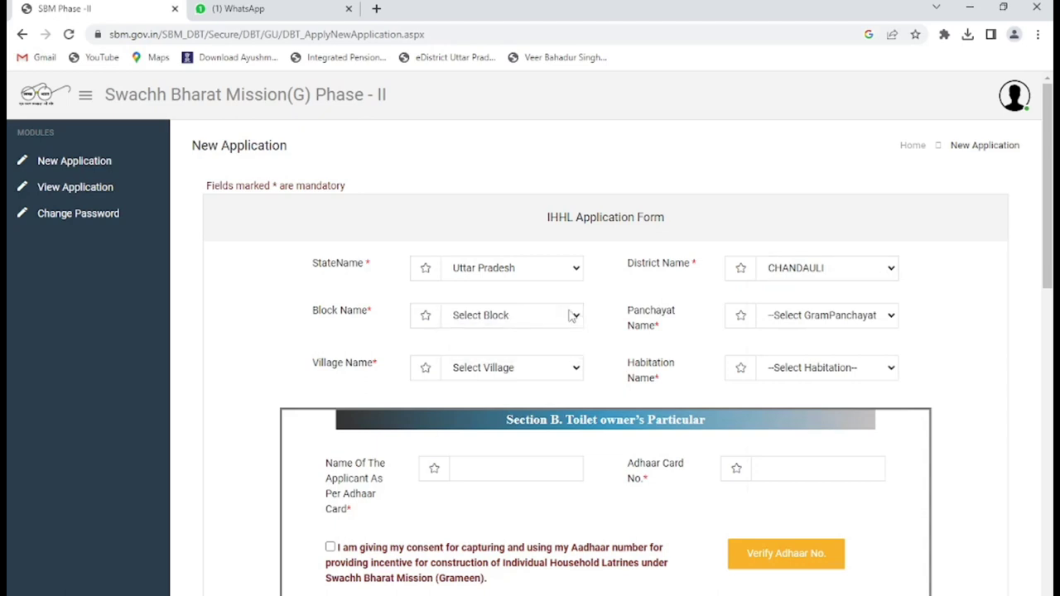
pyautogui.click(572, 315)
pyautogui.click(530, 352)
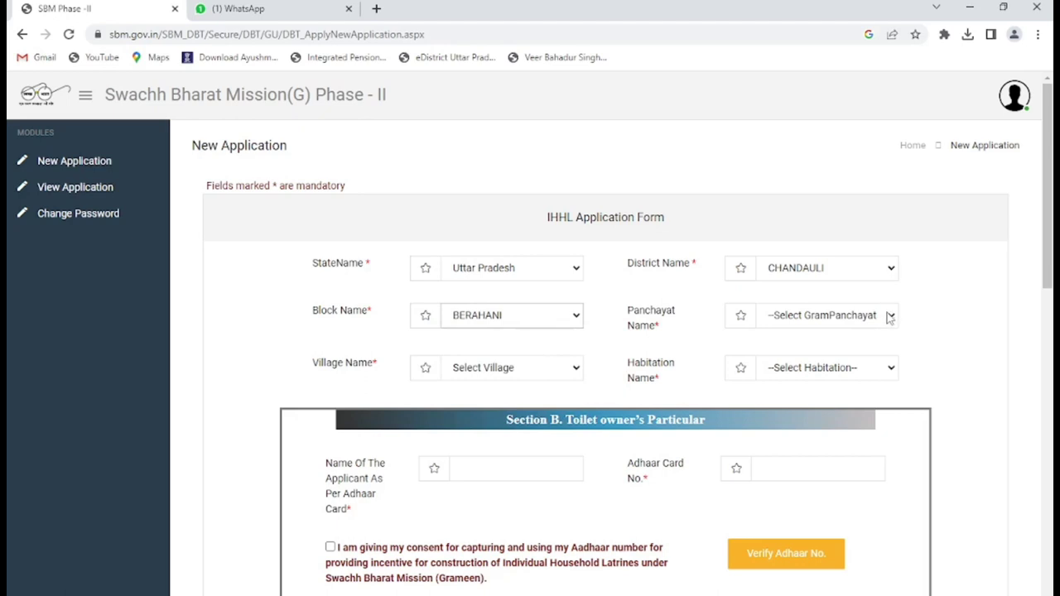
# - Set gram panchayat and village to OVAR CHAK and habitation to HARIJAN BASTI
pyautogui.click(890, 317)
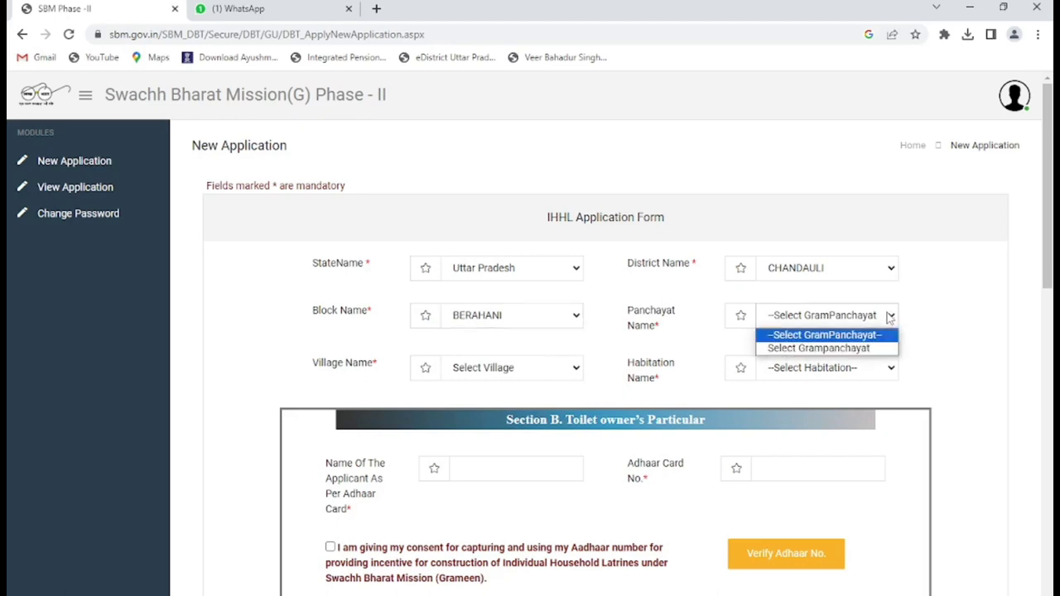
pyautogui.click(891, 317)
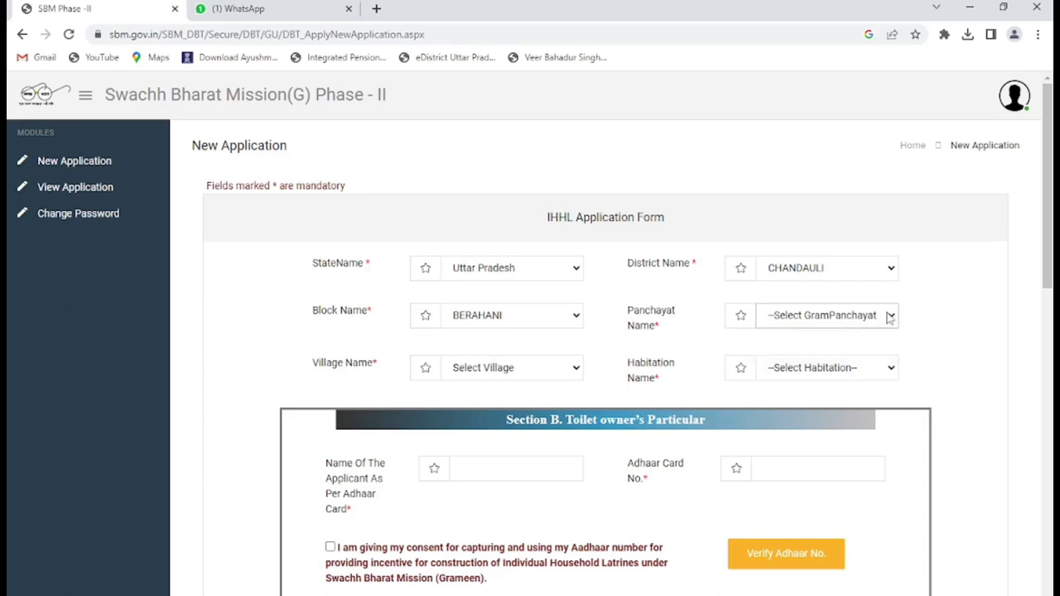
pyautogui.click(888, 317)
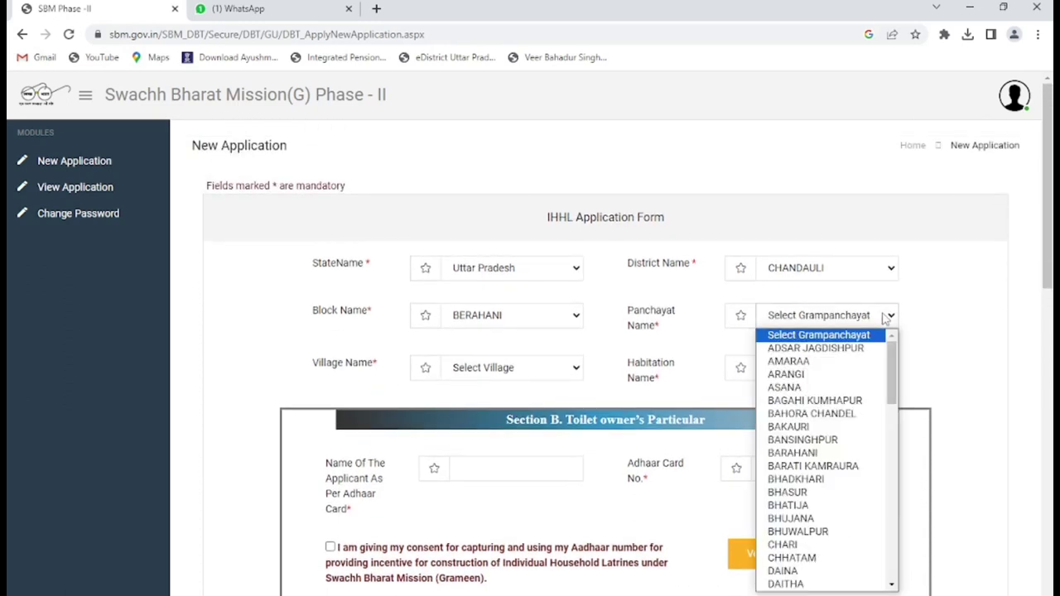
pyautogui.press('o')
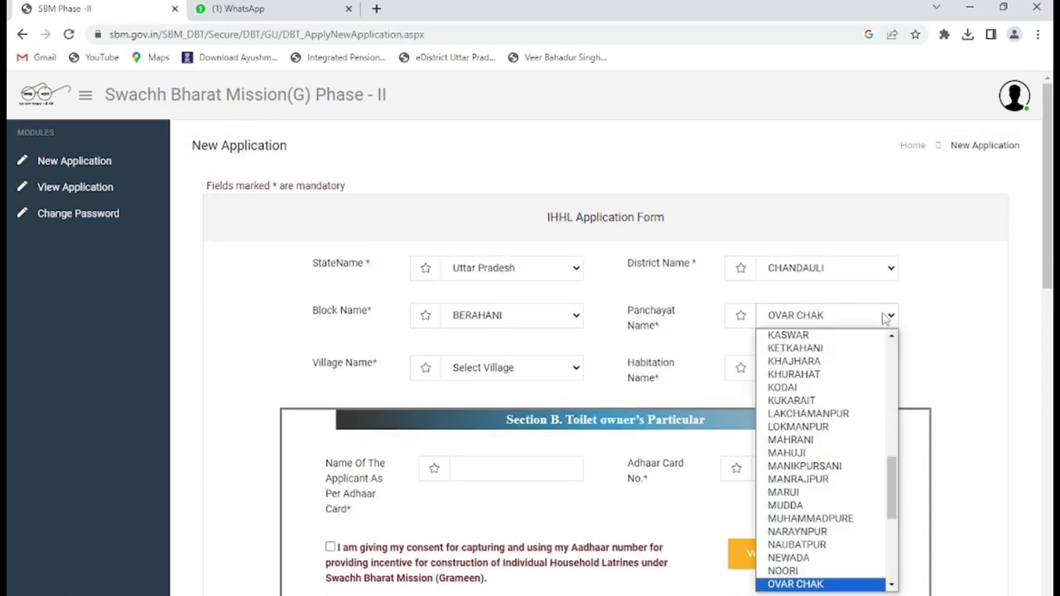
pyautogui.click(886, 318)
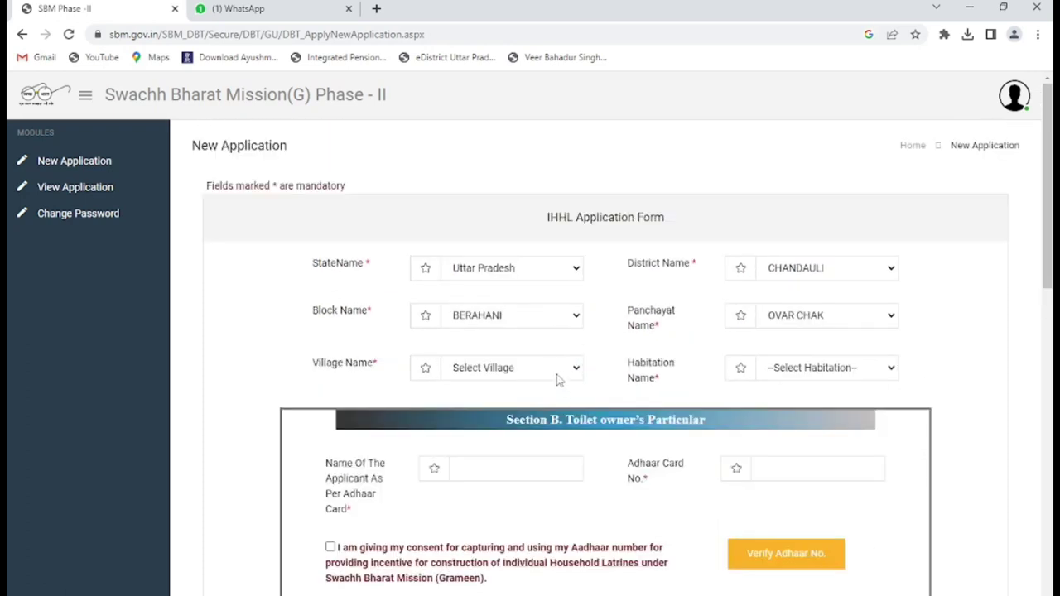
pyautogui.click(557, 379)
pyautogui.click(526, 410)
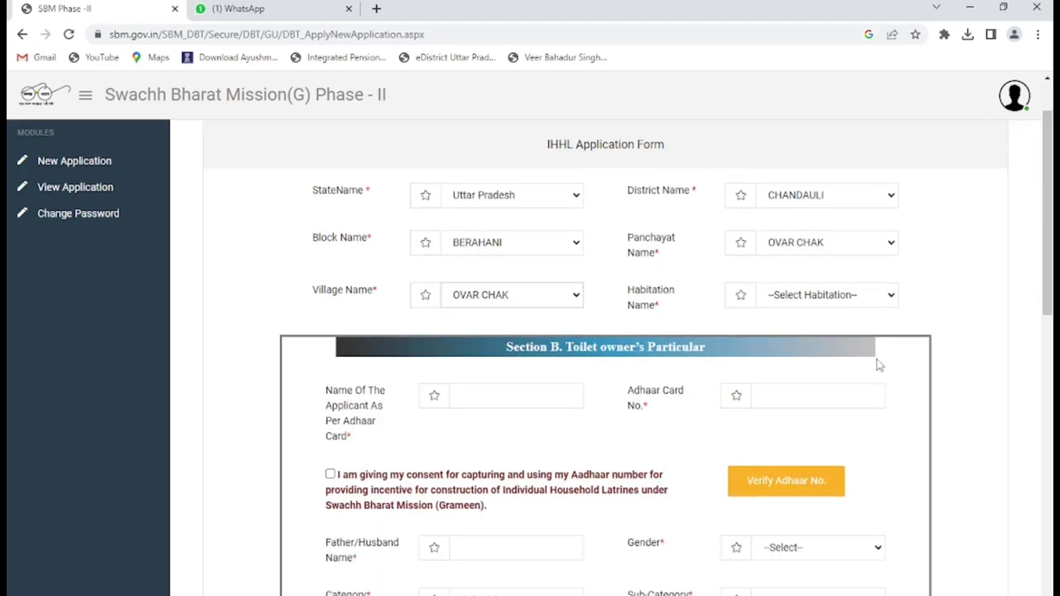
pyautogui.click(881, 373)
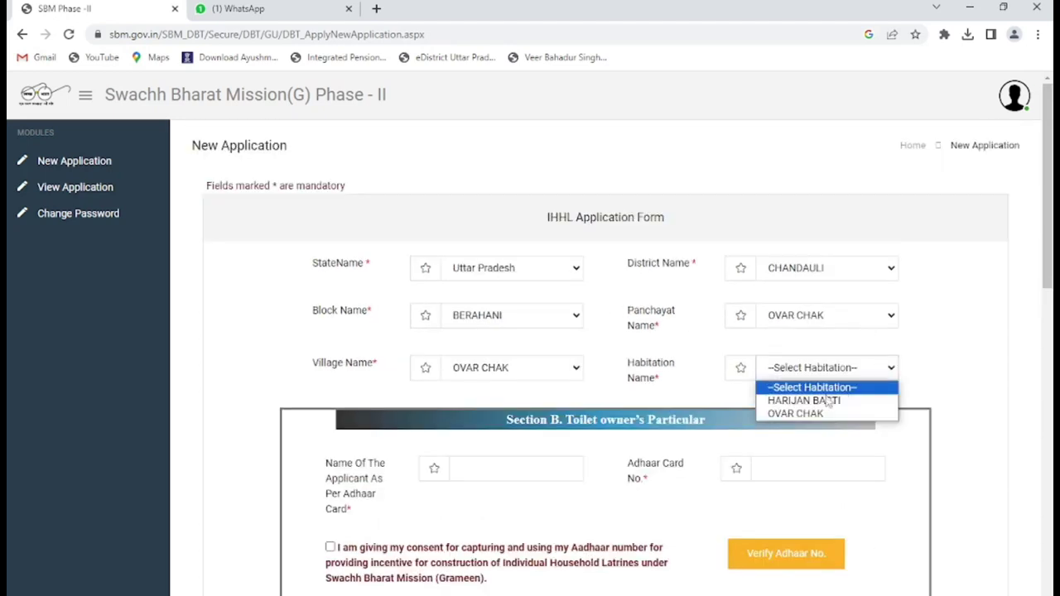
pyautogui.click(820, 402)
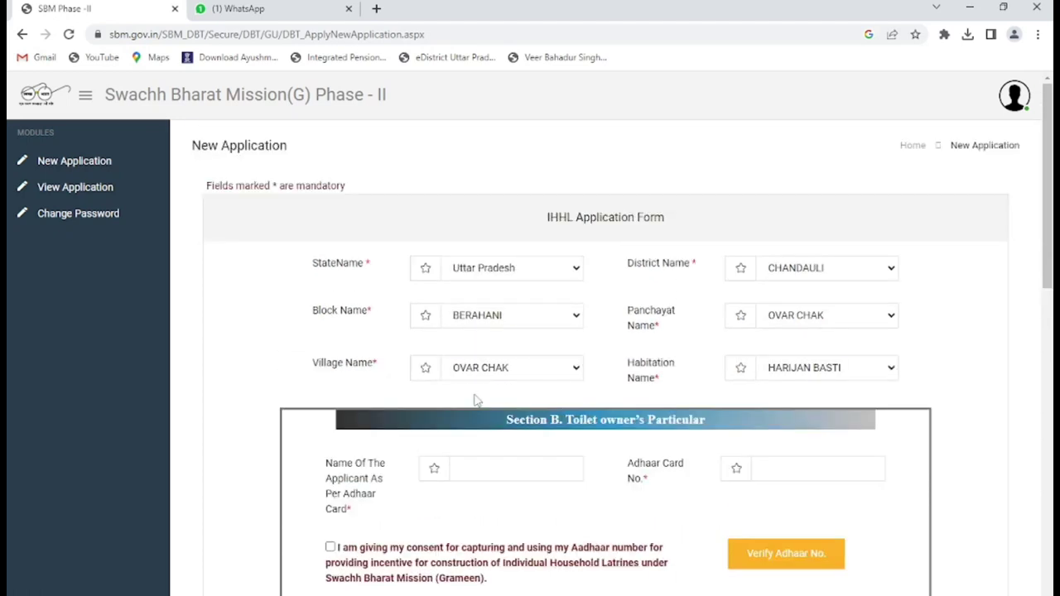
pyautogui.click(473, 470)
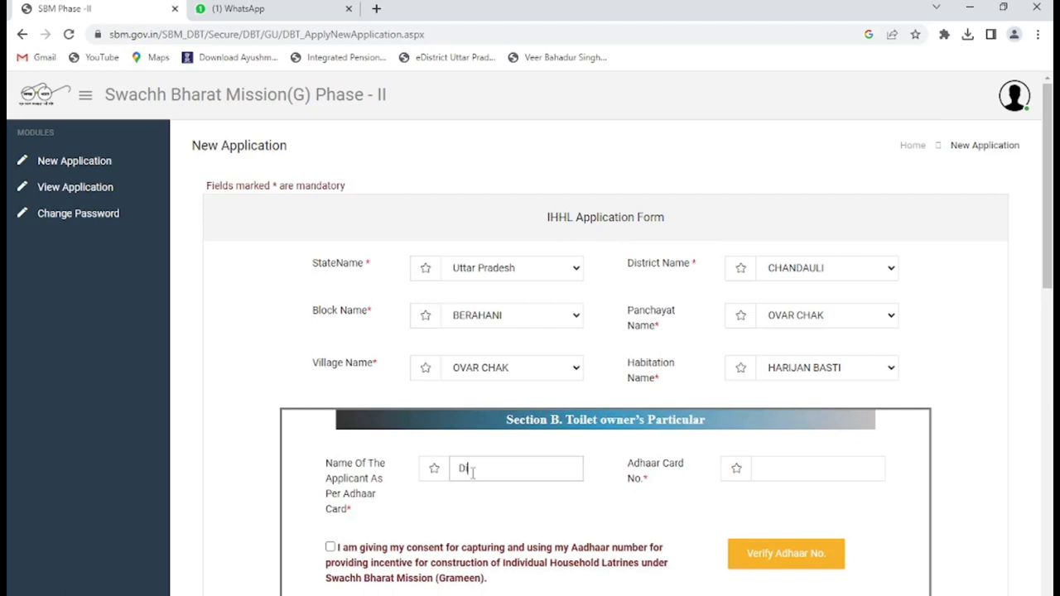
# - Enter the applicant's name and 12-digit Aadhaar number, tick consent, and verify the Aadhaar
pyautogui.click(854, 464)
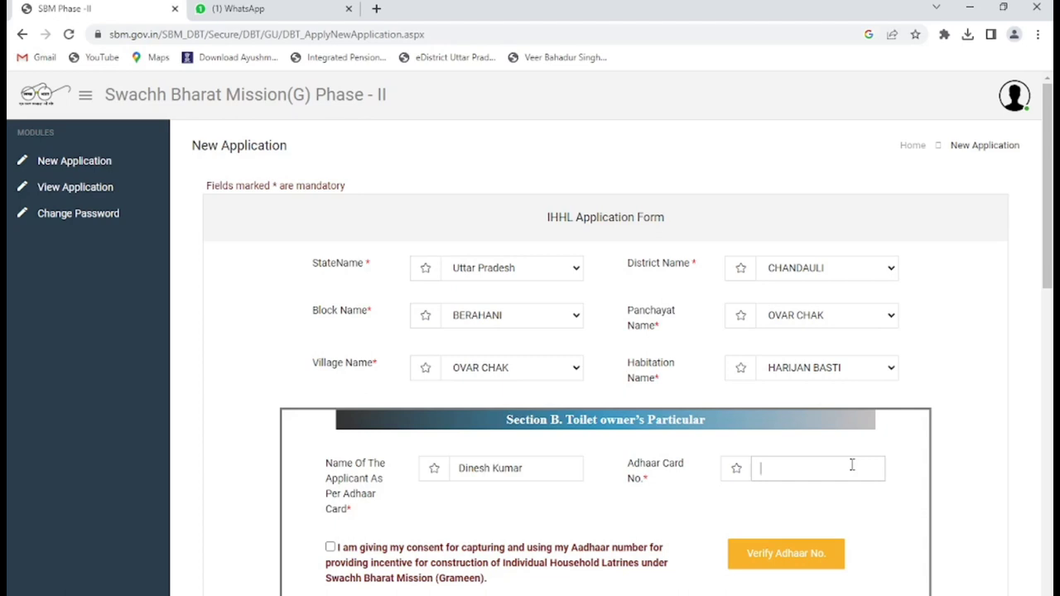
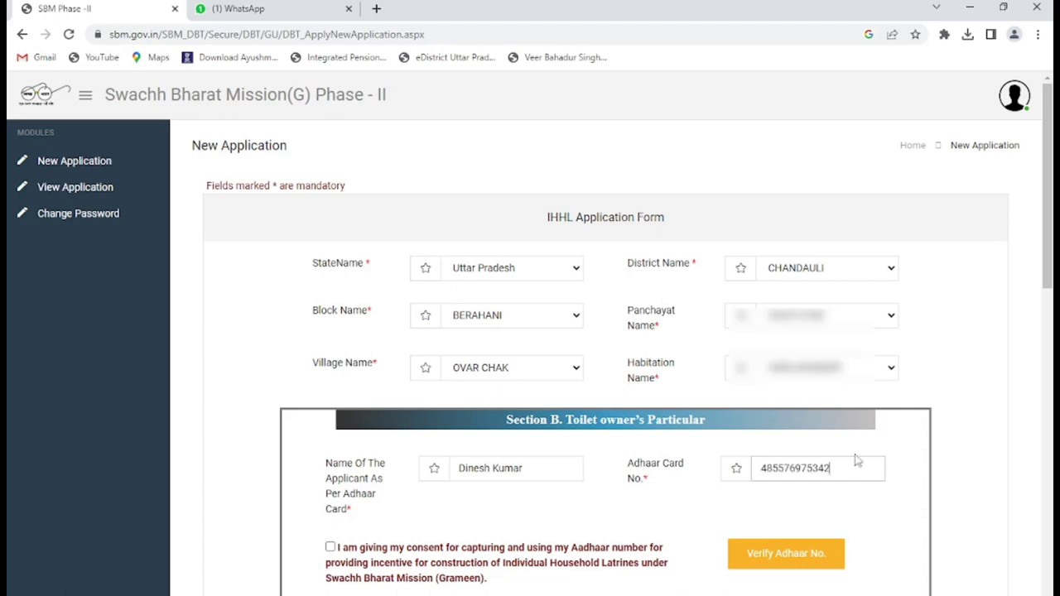
pyautogui.scroll(-2, 688, 485)
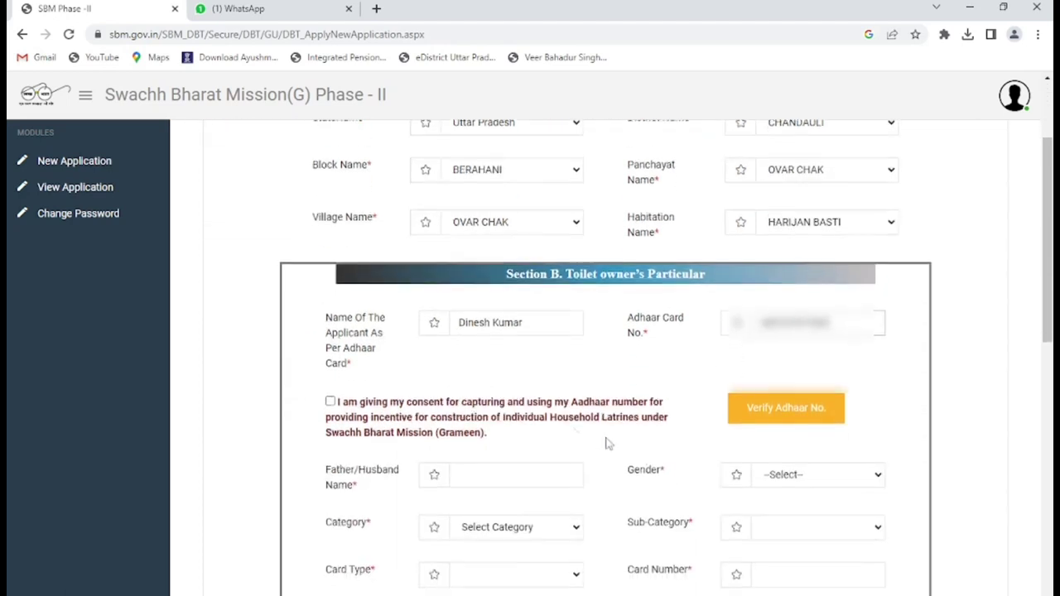
pyautogui.click(330, 401)
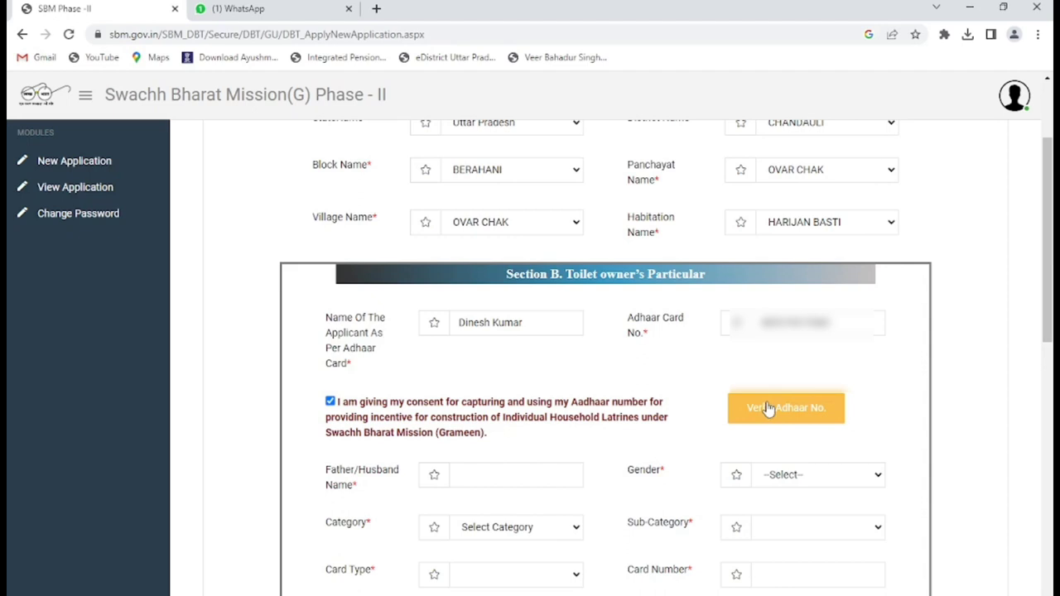
pyautogui.click(768, 408)
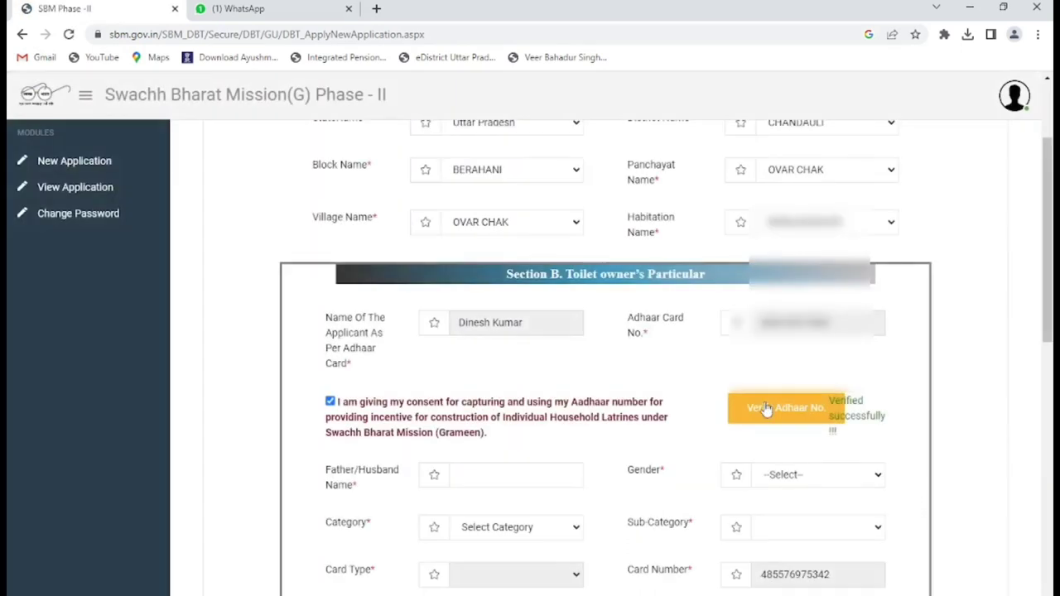
pyautogui.scroll(-1, 767, 409)
# - Enter the applicant's father's or husband's name
pyautogui.click(515, 405)
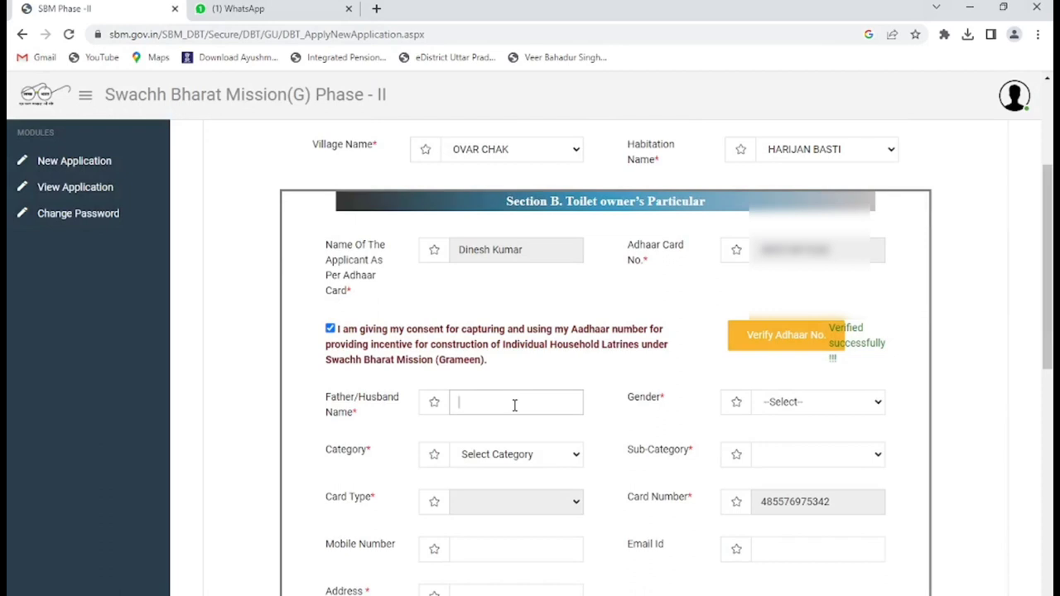
# - Set gender to Male and category to BPL, and enter the applicant's mobile number
pyautogui.click(870, 412)
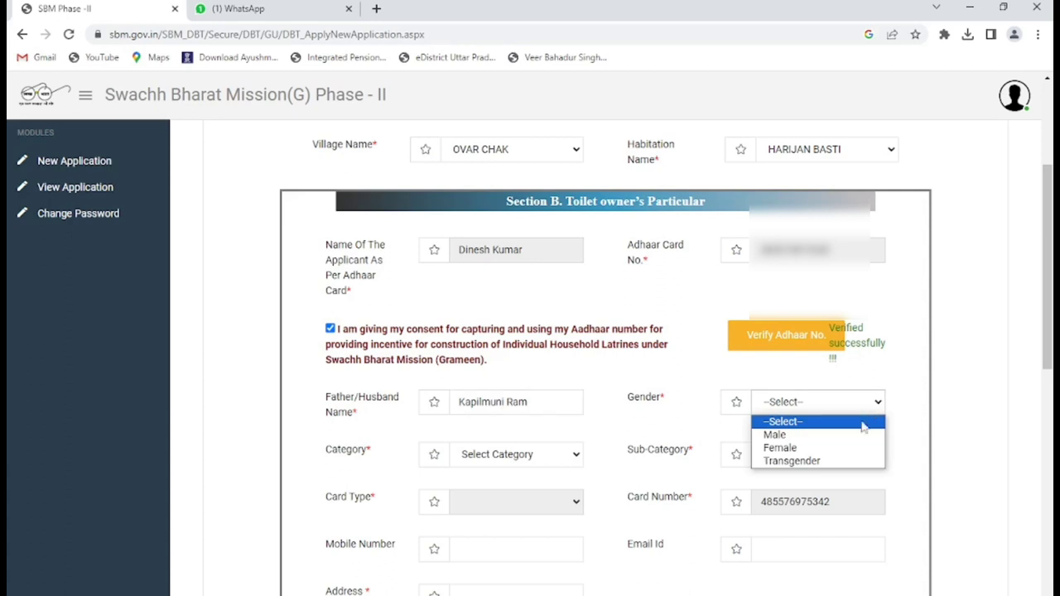
pyautogui.click(851, 434)
pyautogui.scroll(-2, 733, 421)
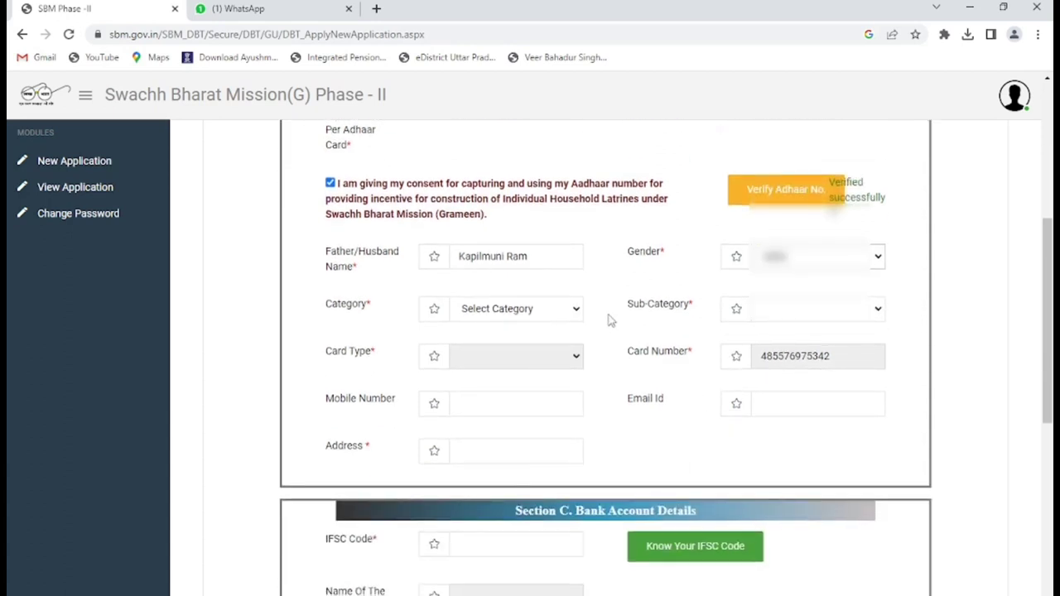
pyautogui.click(576, 309)
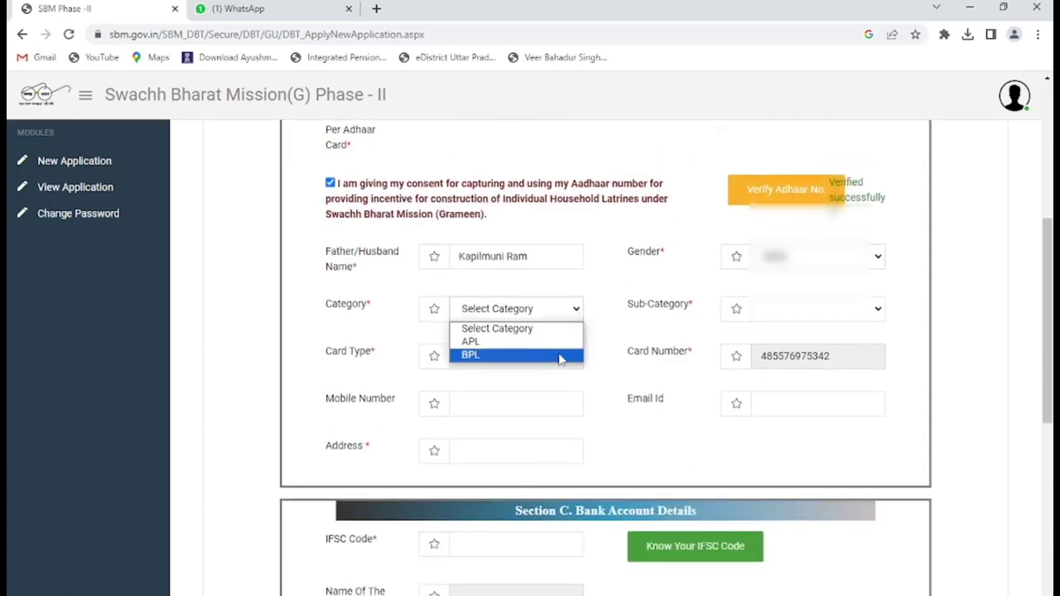
pyautogui.click(564, 354)
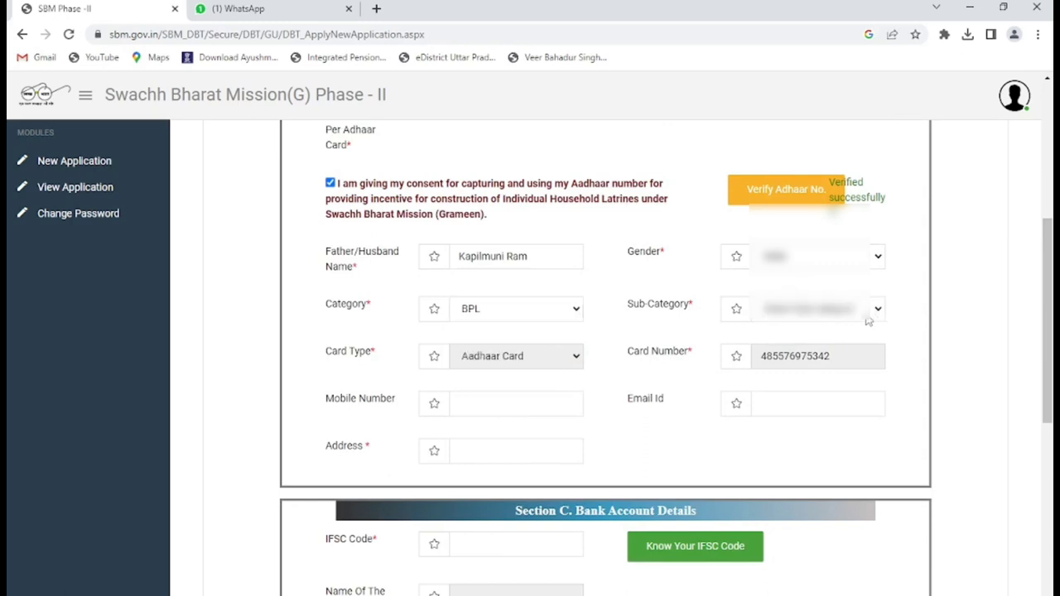
pyautogui.scroll(-1, 849, 330)
pyautogui.scroll(-1, 849, 331)
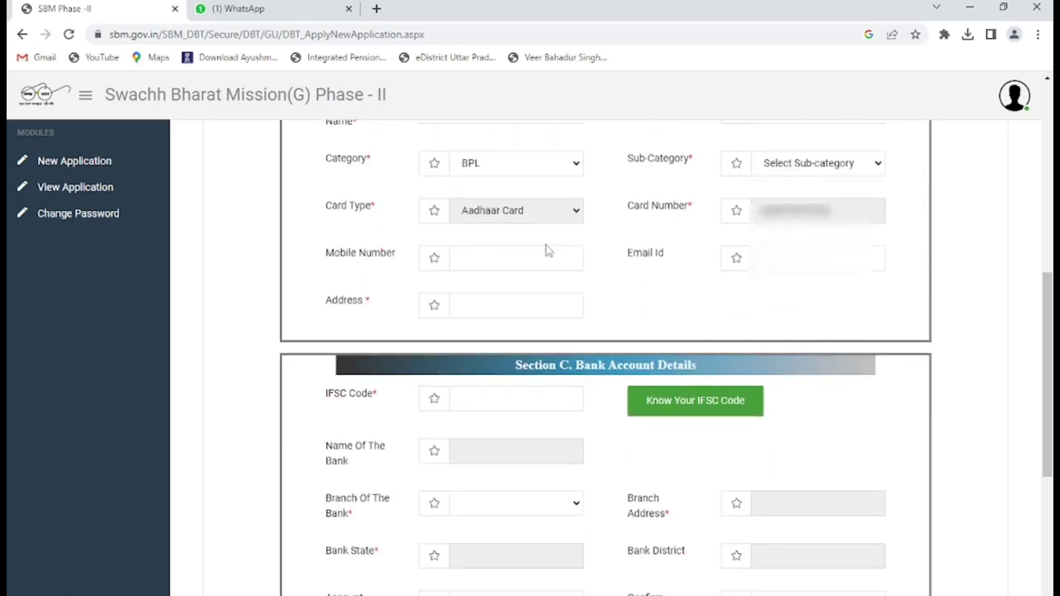
pyautogui.click(512, 266)
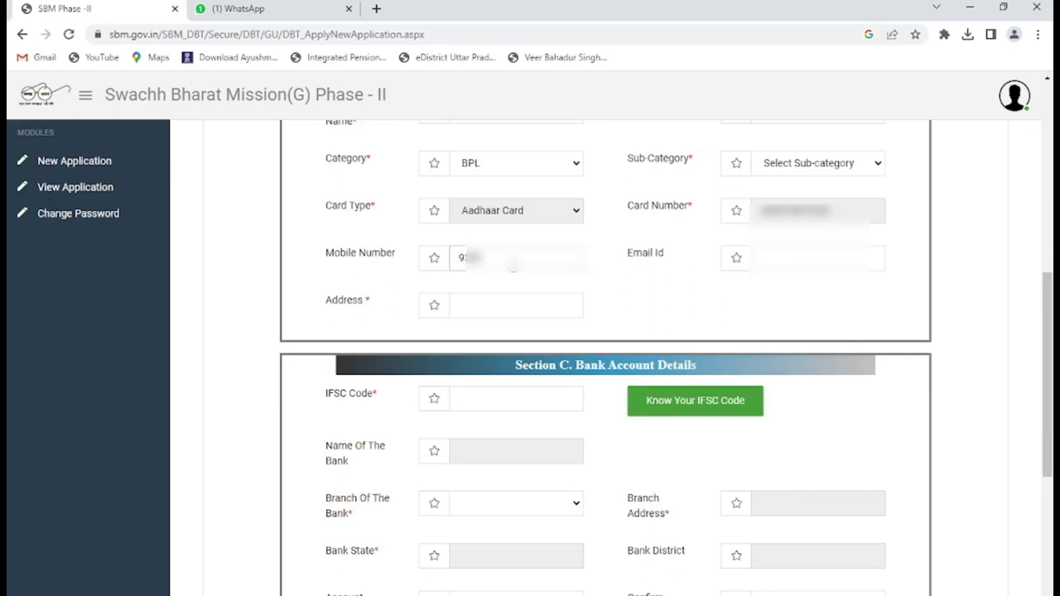
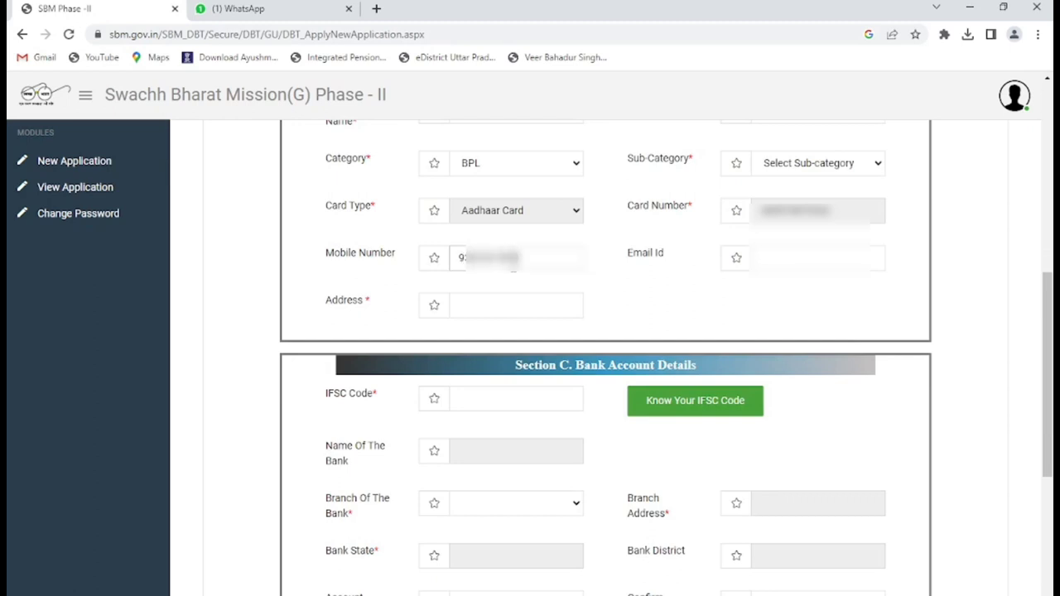
# - Enter the applicant's village address and IFSC code UBIN0530441
pyautogui.scroll(-1, 516, 277)
pyautogui.click(476, 241)
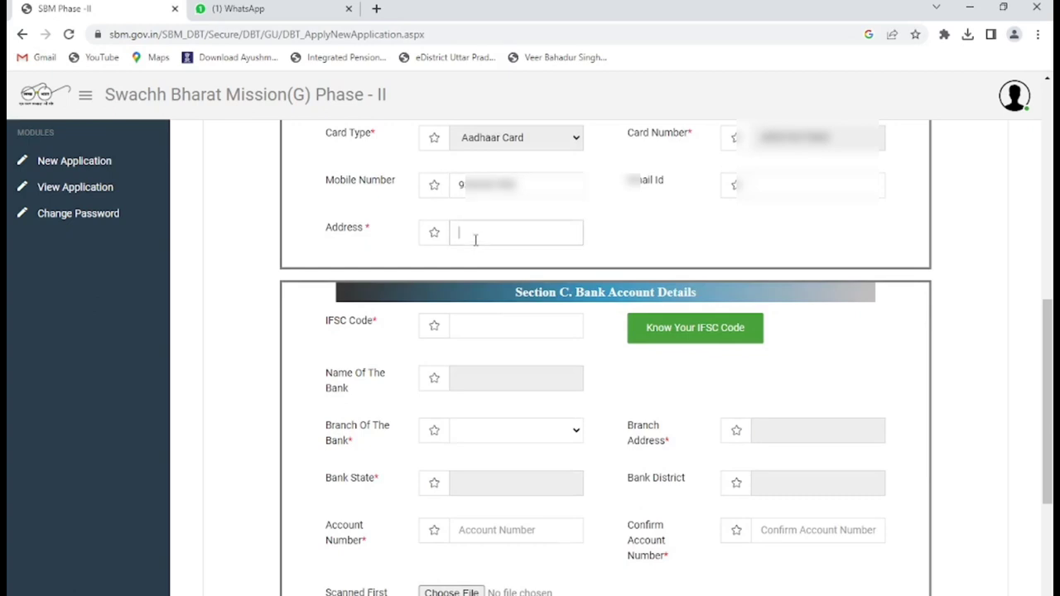
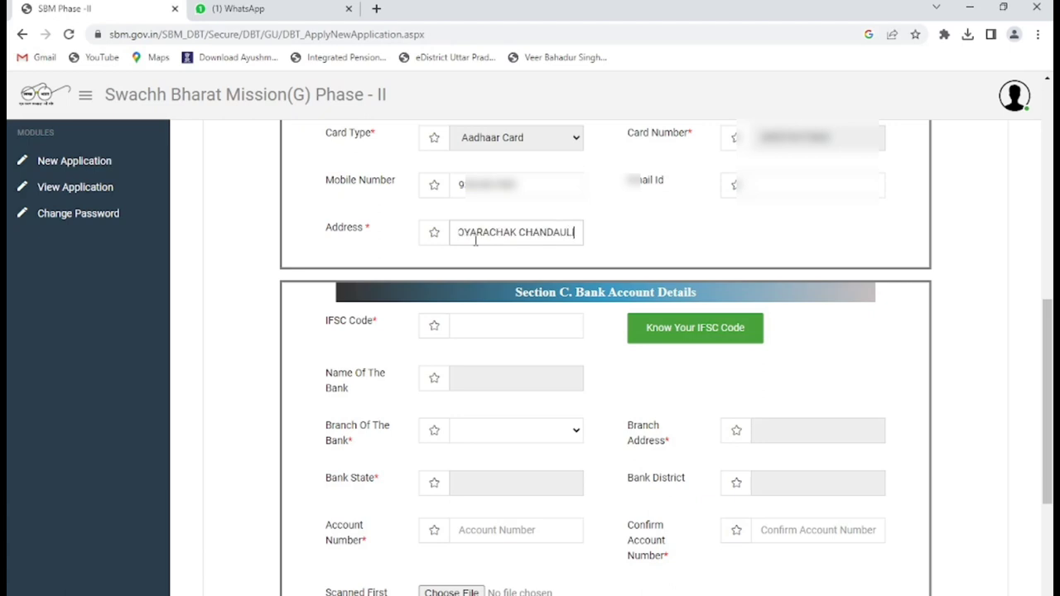
pyautogui.click(483, 326)
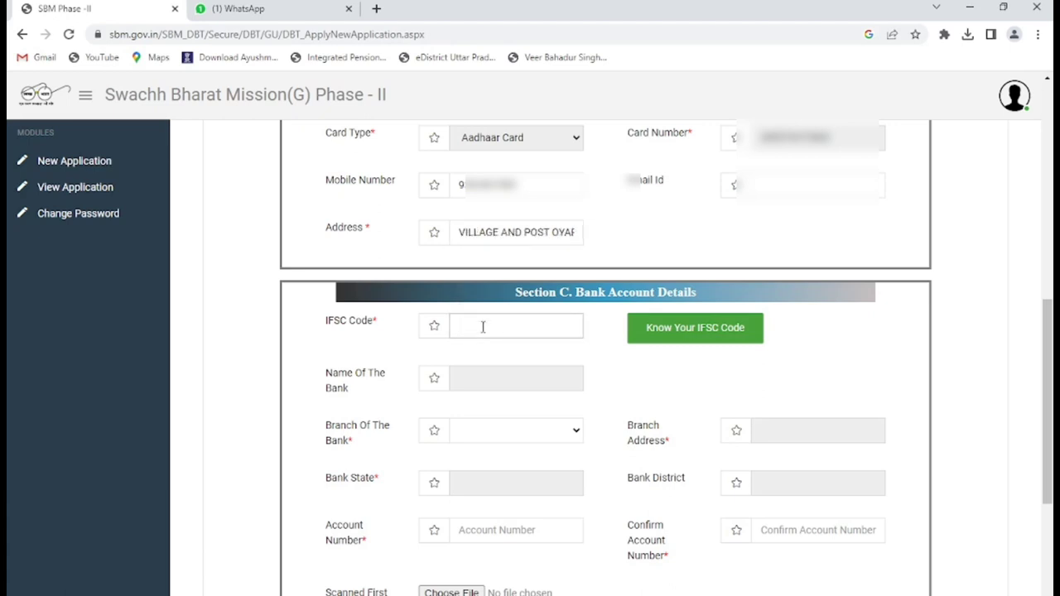
pyautogui.write('UBIN0530441')
# - Load the Union Bank of India branch details, then enter and begin confirming the account number
pyautogui.scroll(-1, 499, 368)
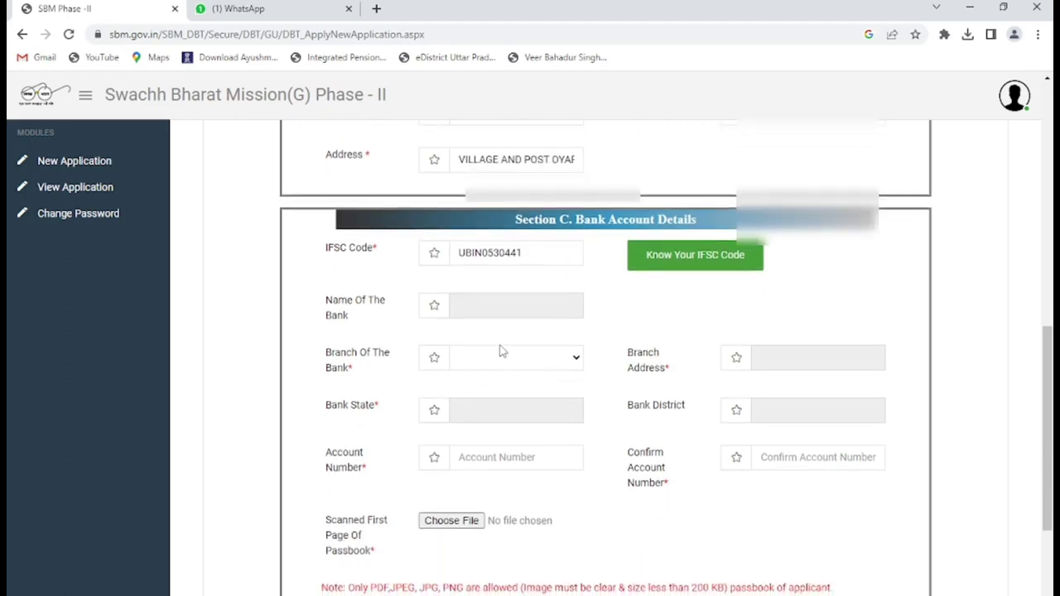
pyautogui.click(499, 307)
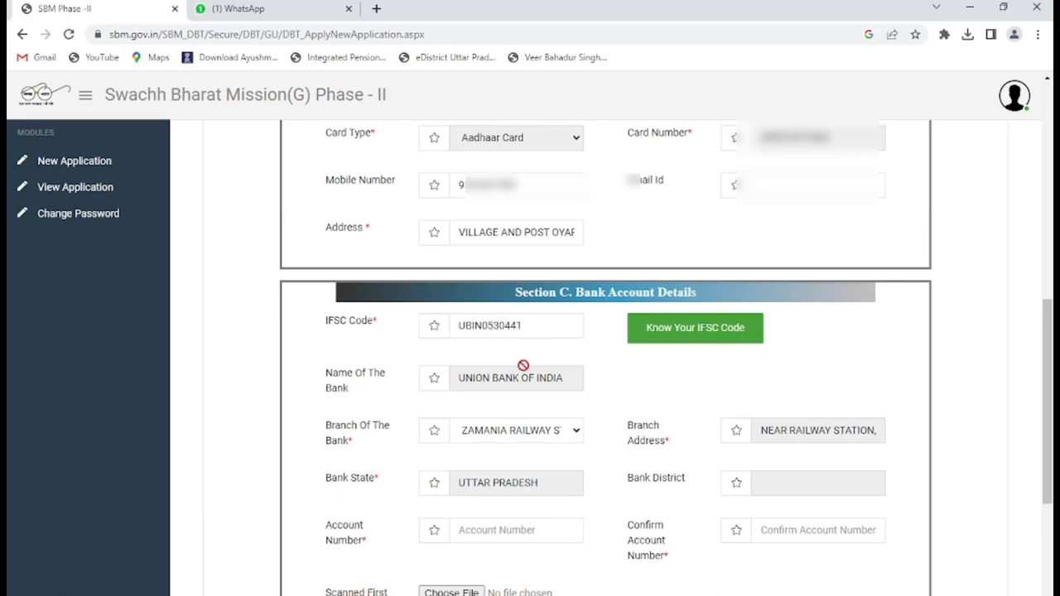
pyautogui.scroll(-1, 597, 408)
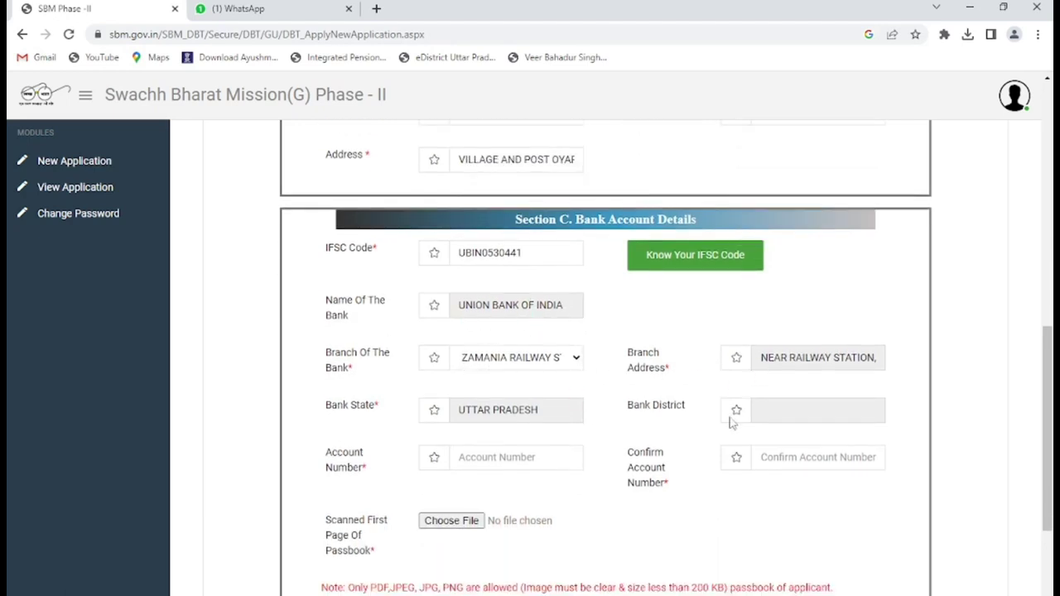
pyautogui.scroll(-2, 739, 417)
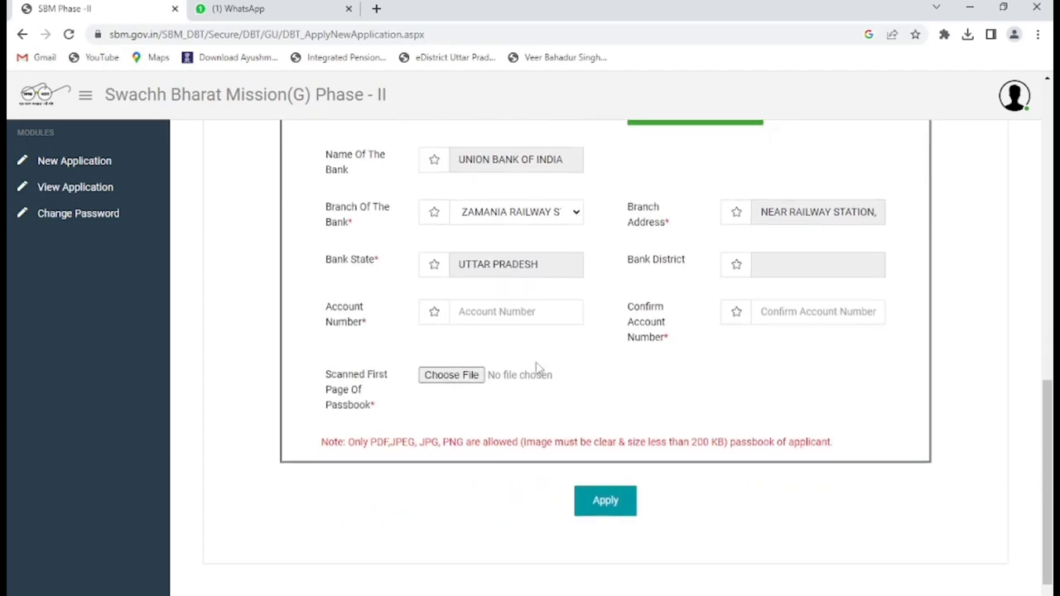
pyautogui.click(496, 318)
pyautogui.write('11111111111111')
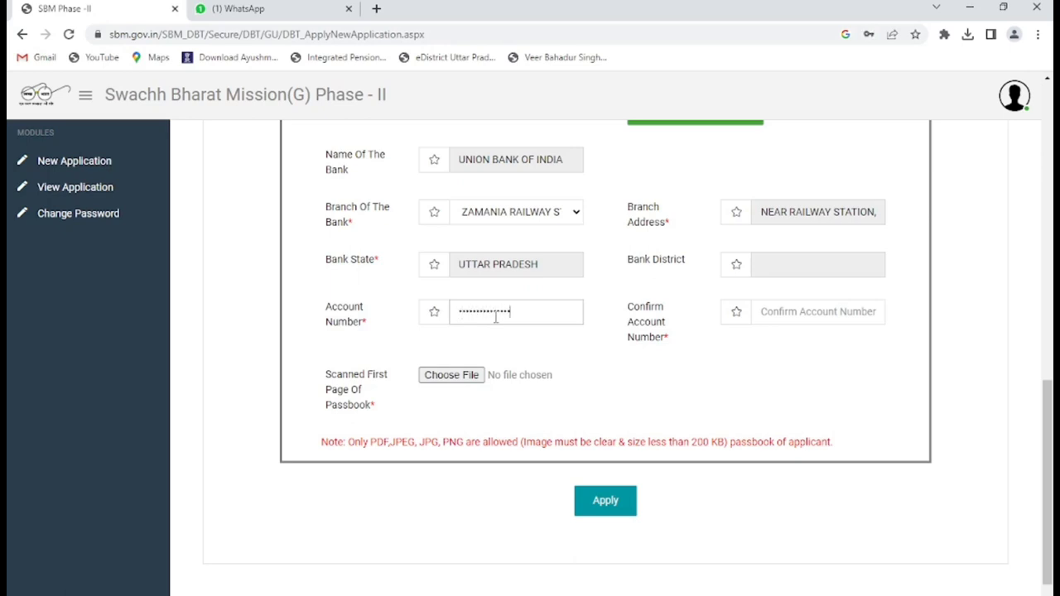
pyautogui.click(813, 312)
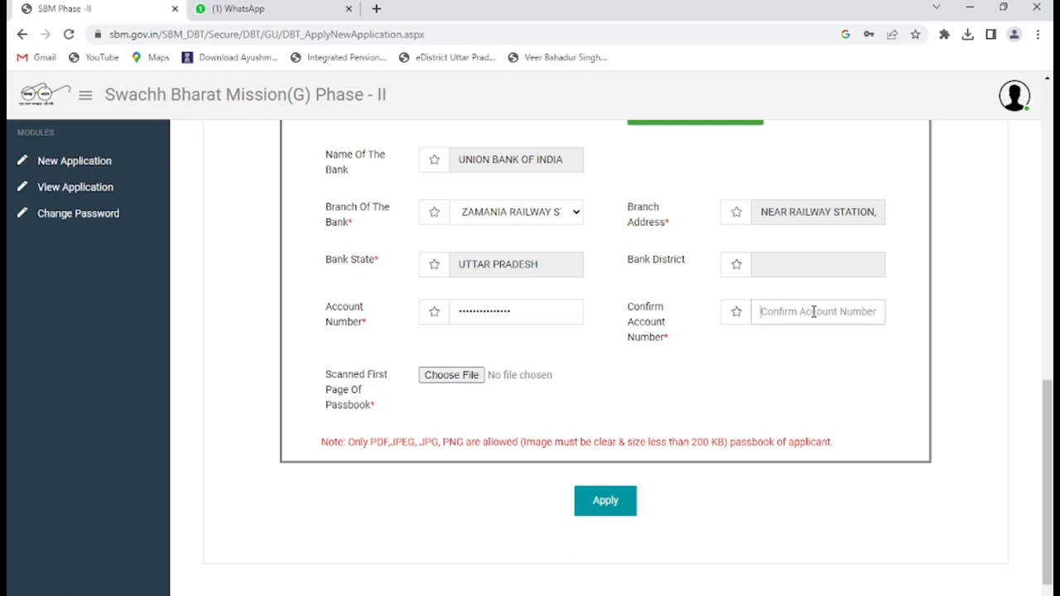
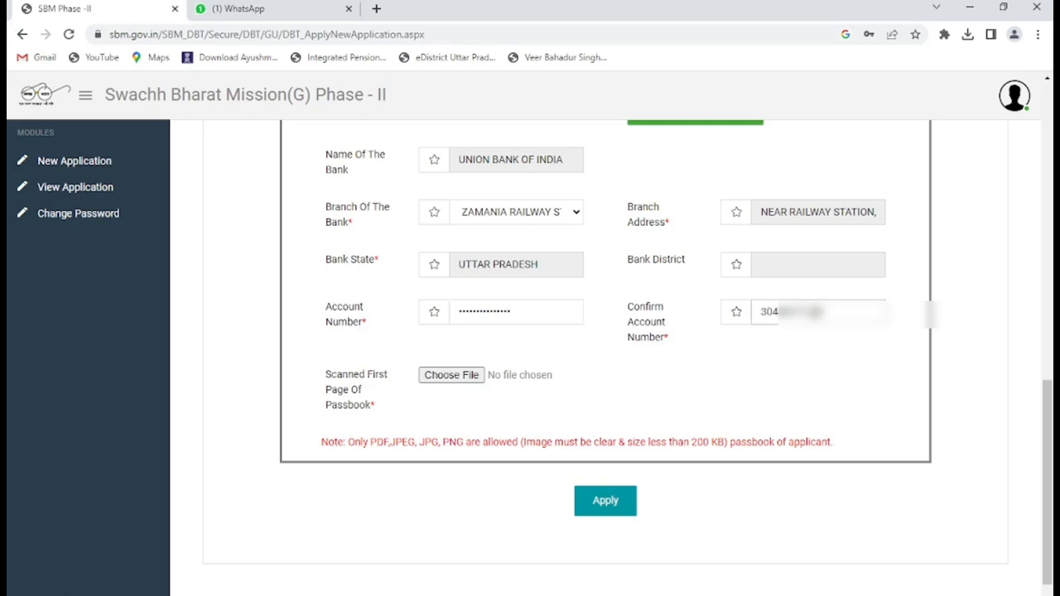
# - Attach the CamScanner passbook PDF from Downloads and submit the application with Apply
pyautogui.click(452, 378)
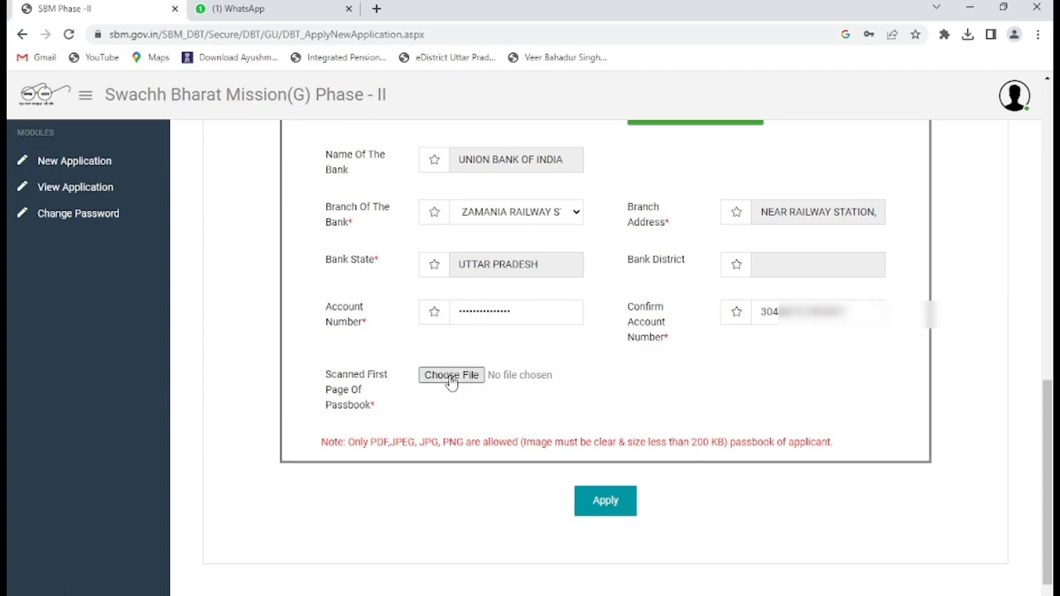
pyautogui.click(451, 312)
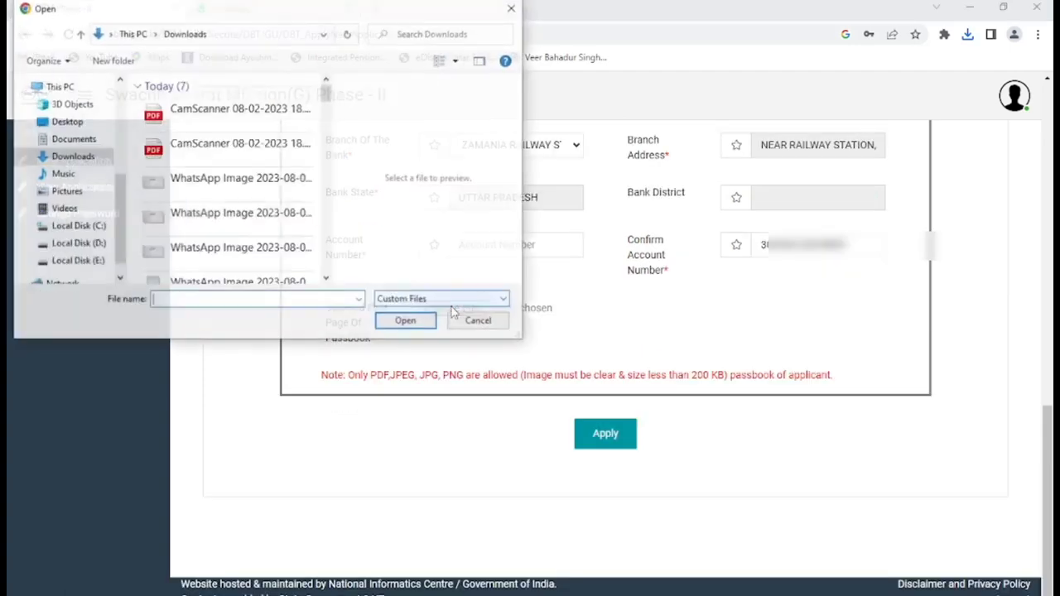
pyautogui.click(228, 112)
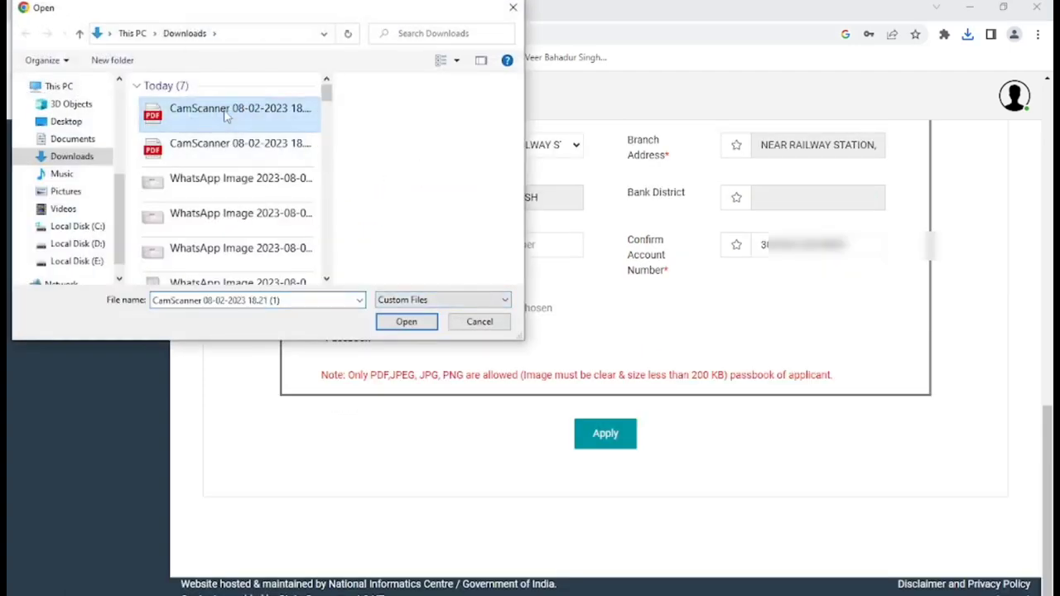
pyautogui.doubleClick(225, 116)
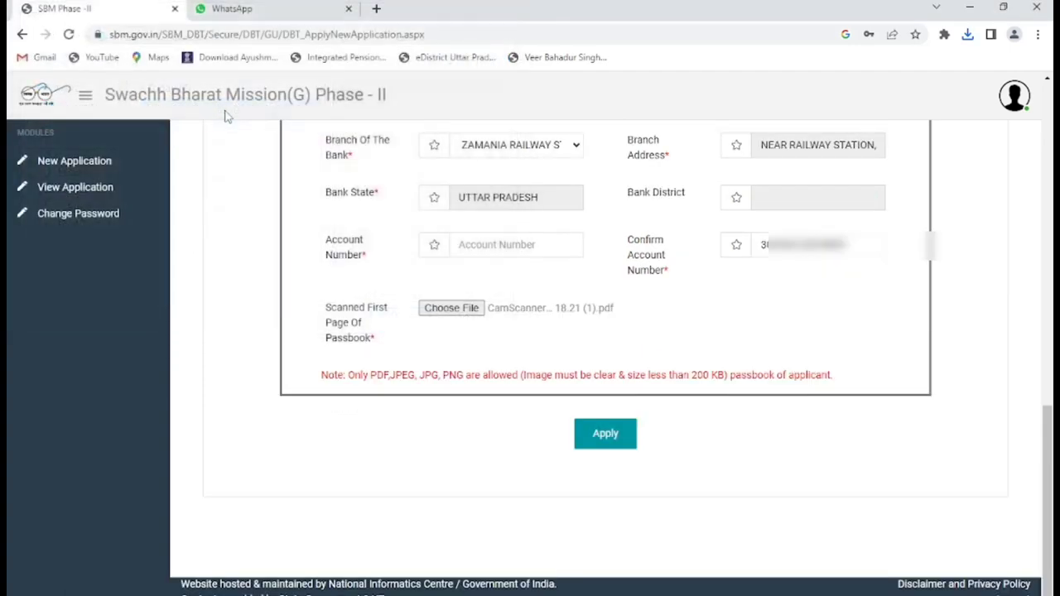
pyautogui.click(607, 434)
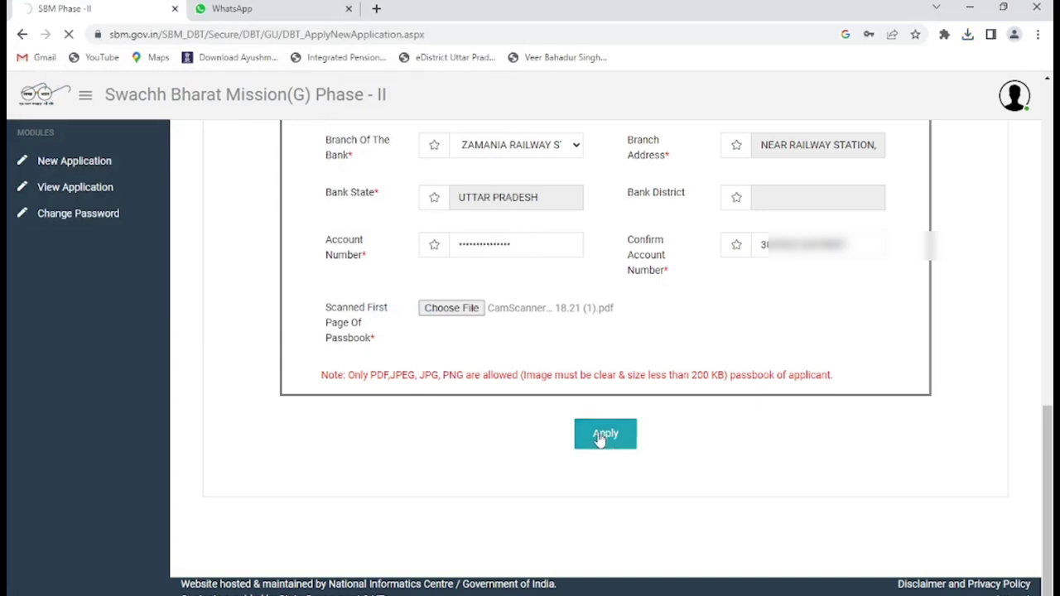